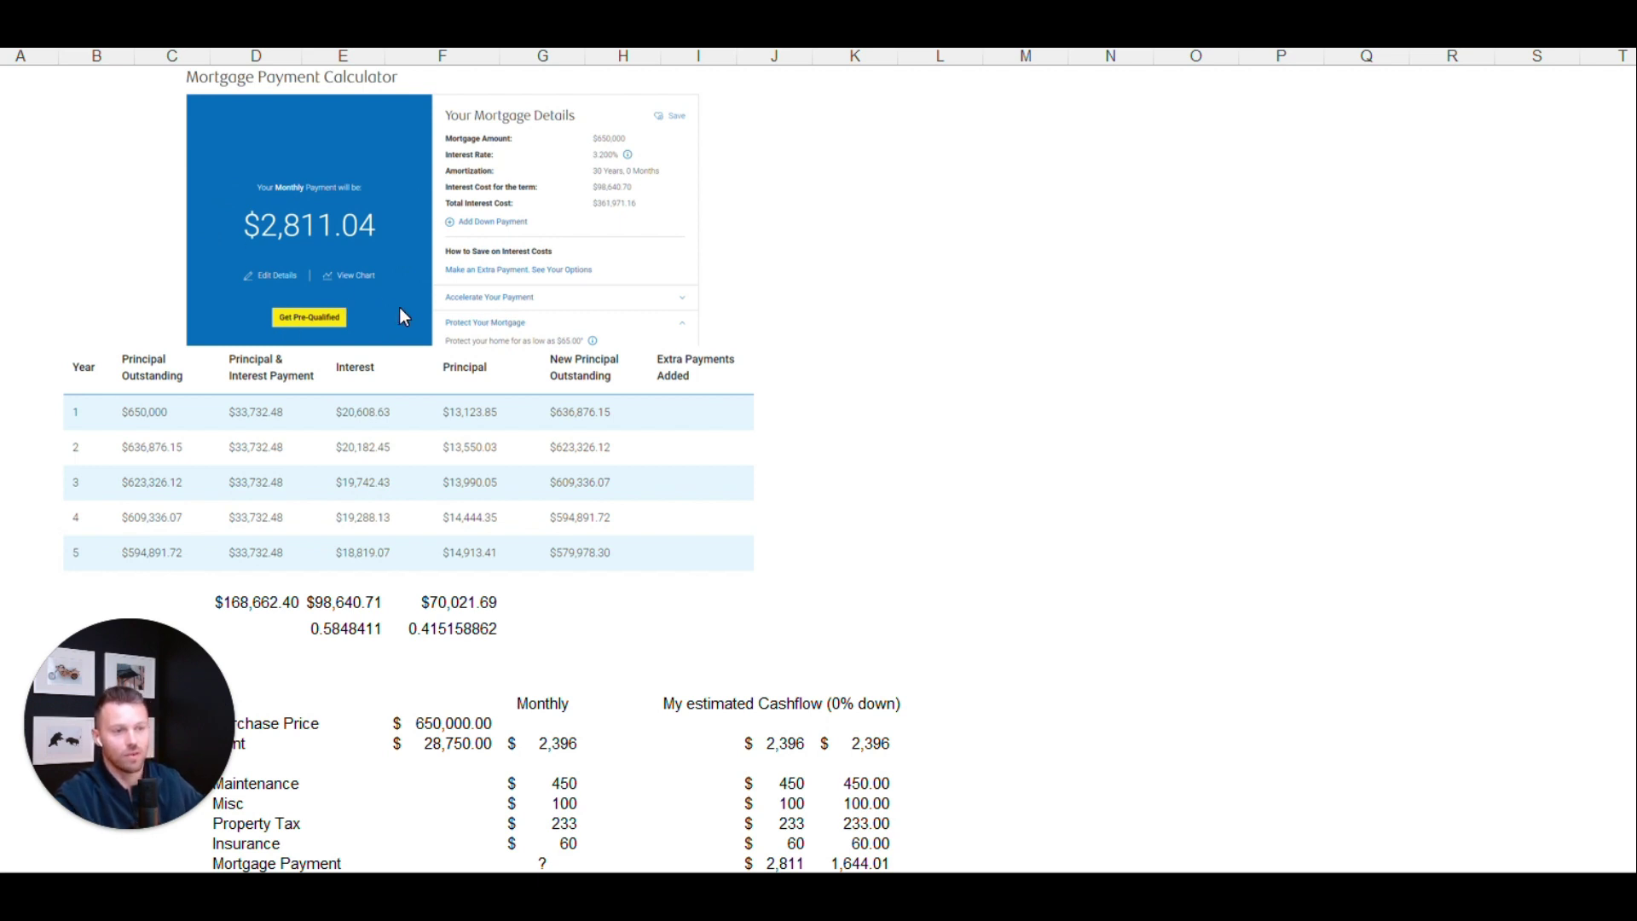
Check the 0.5848411 interest share and 0.415158862 principal share, then show the monthly cash-flow table
scroll(356, 338, "up", 1)
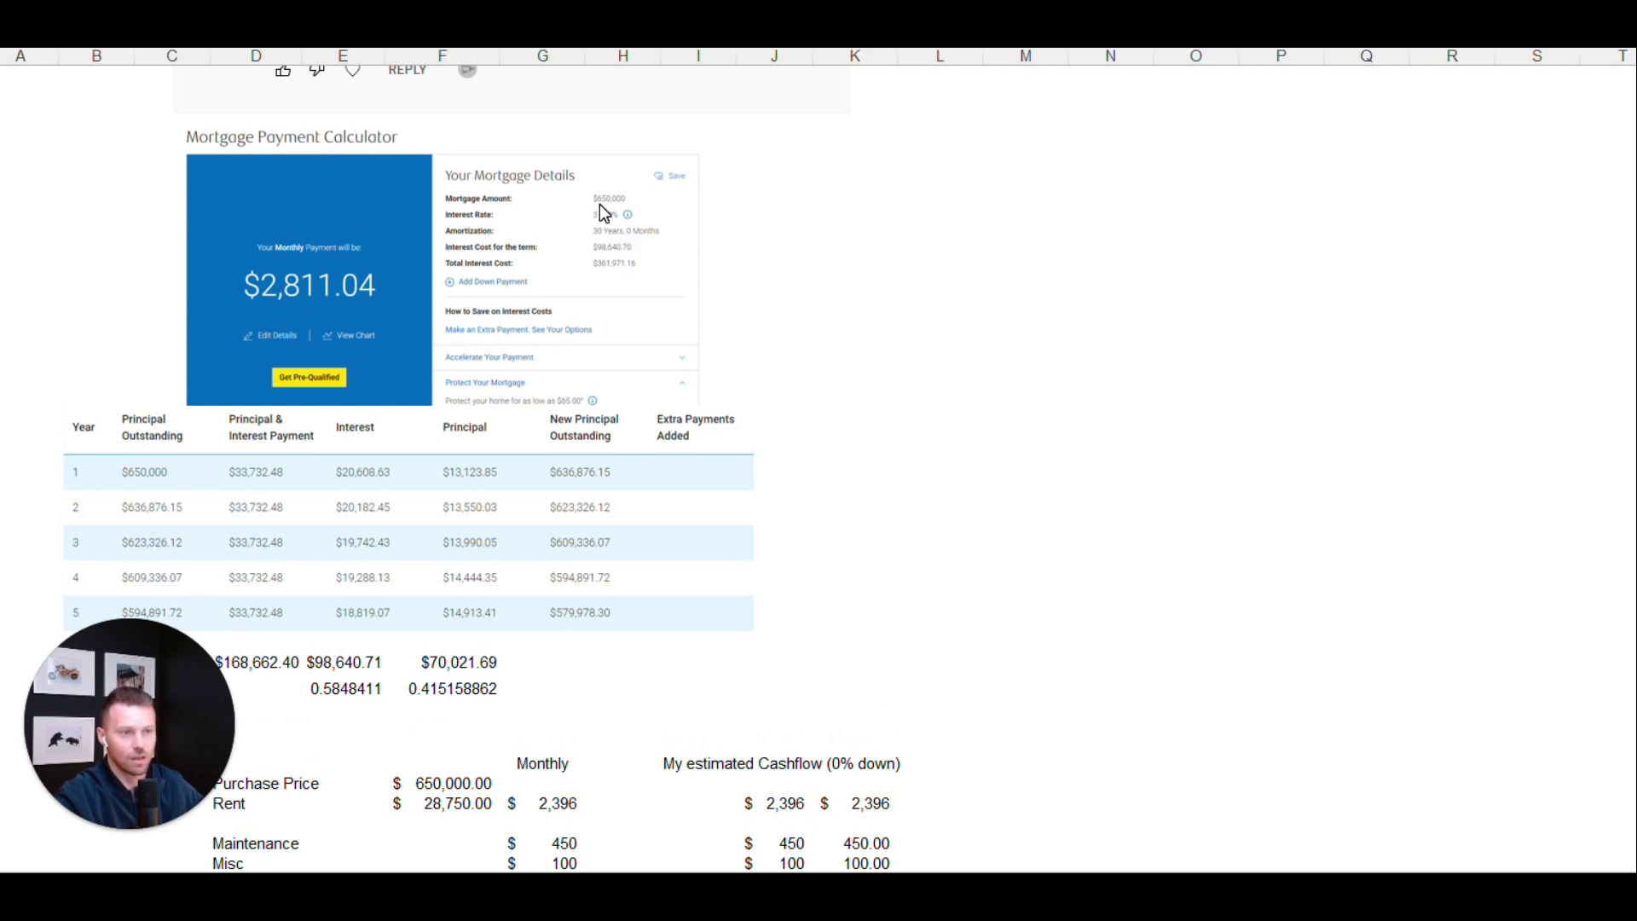
scroll(549, 362, "down", 2)
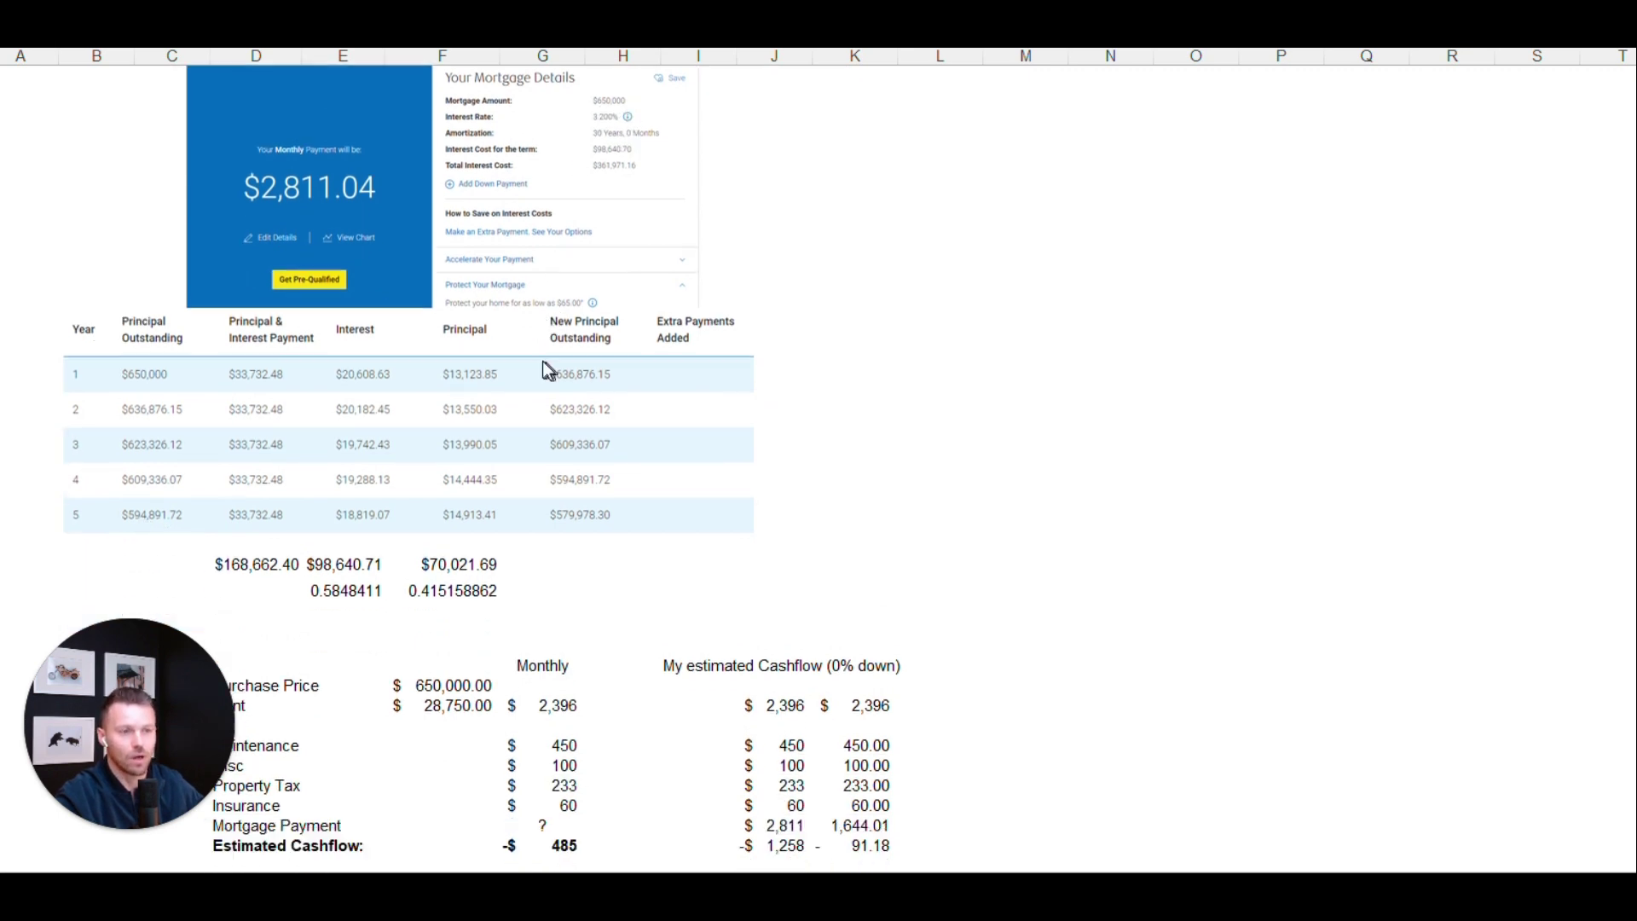
scroll(546, 369, "down", 1)
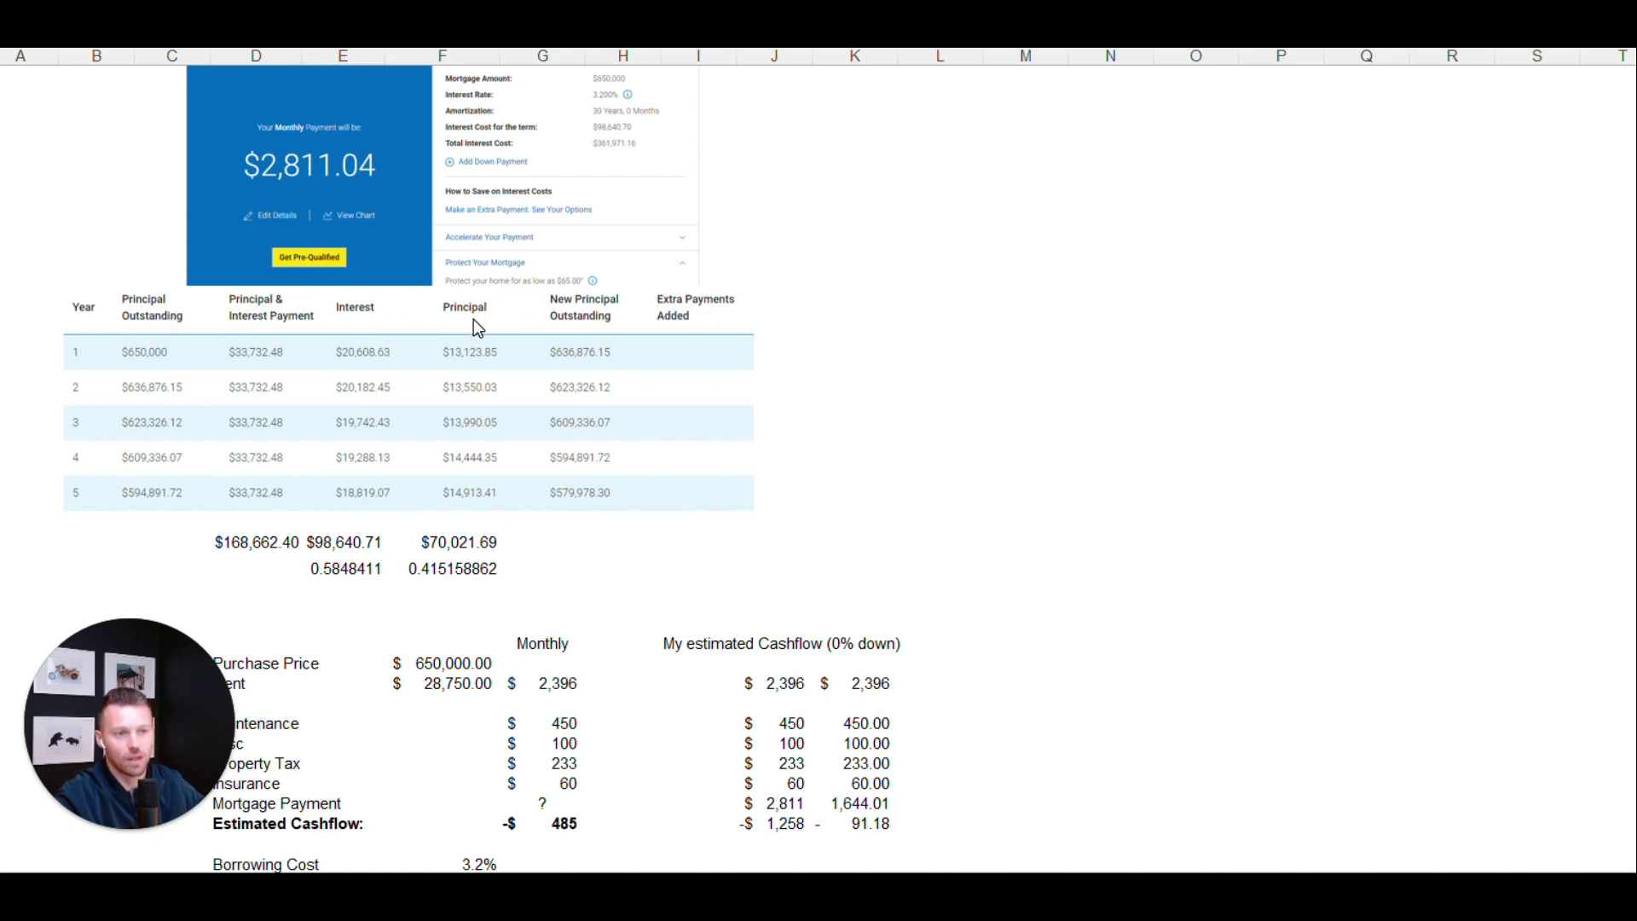
left_click(339, 571)
left_click(432, 566)
left_click(332, 566)
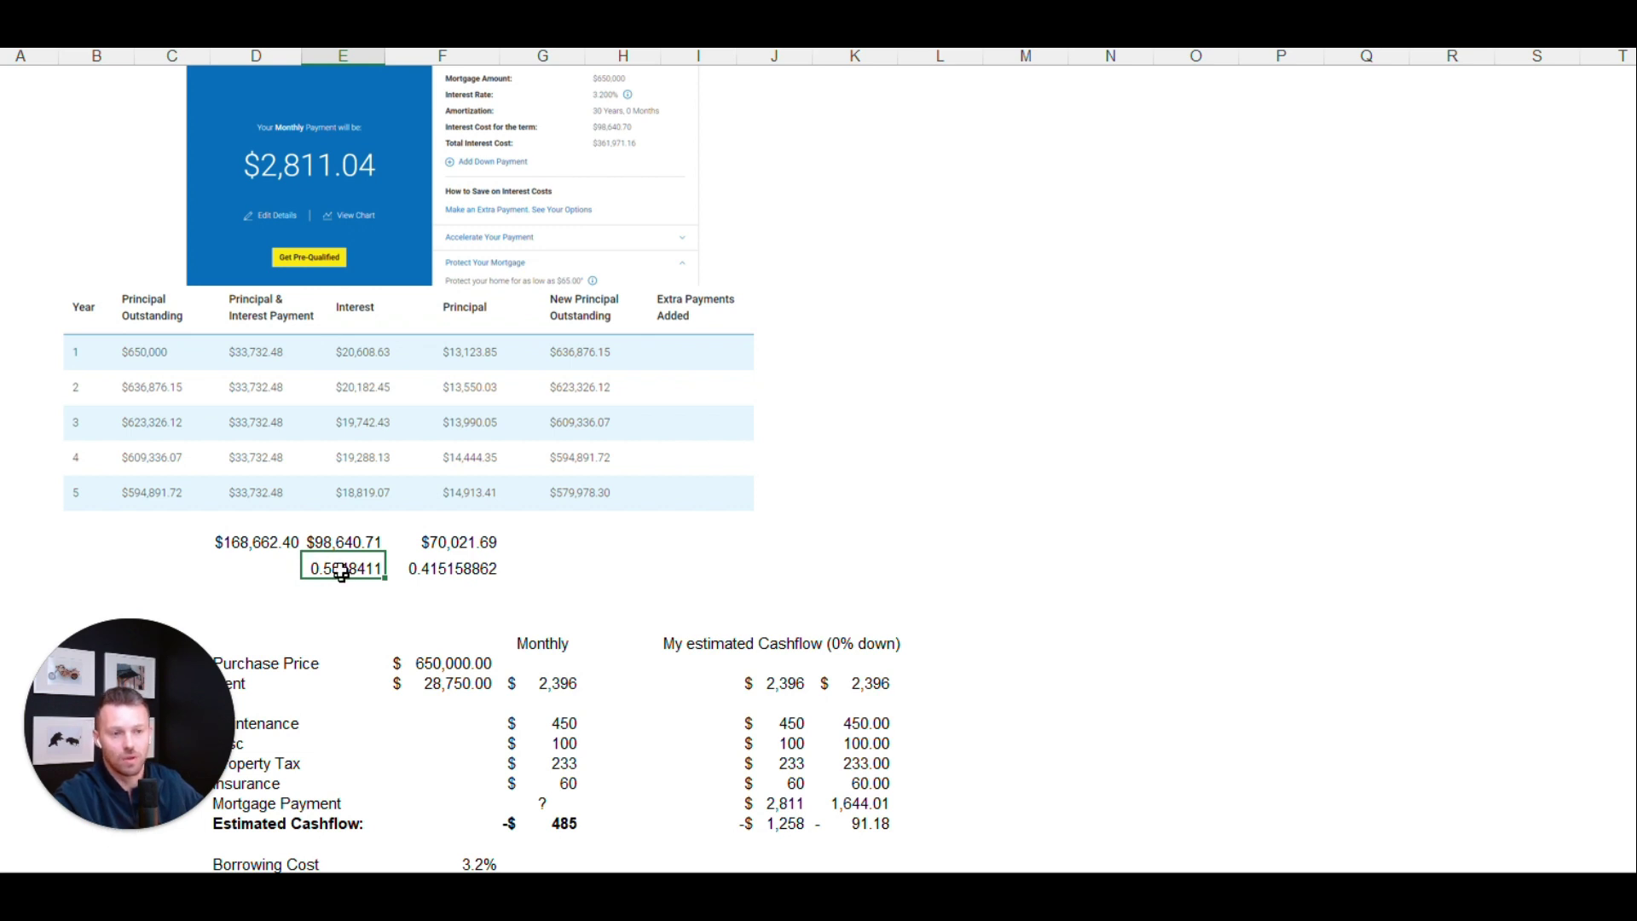
left_click(448, 570)
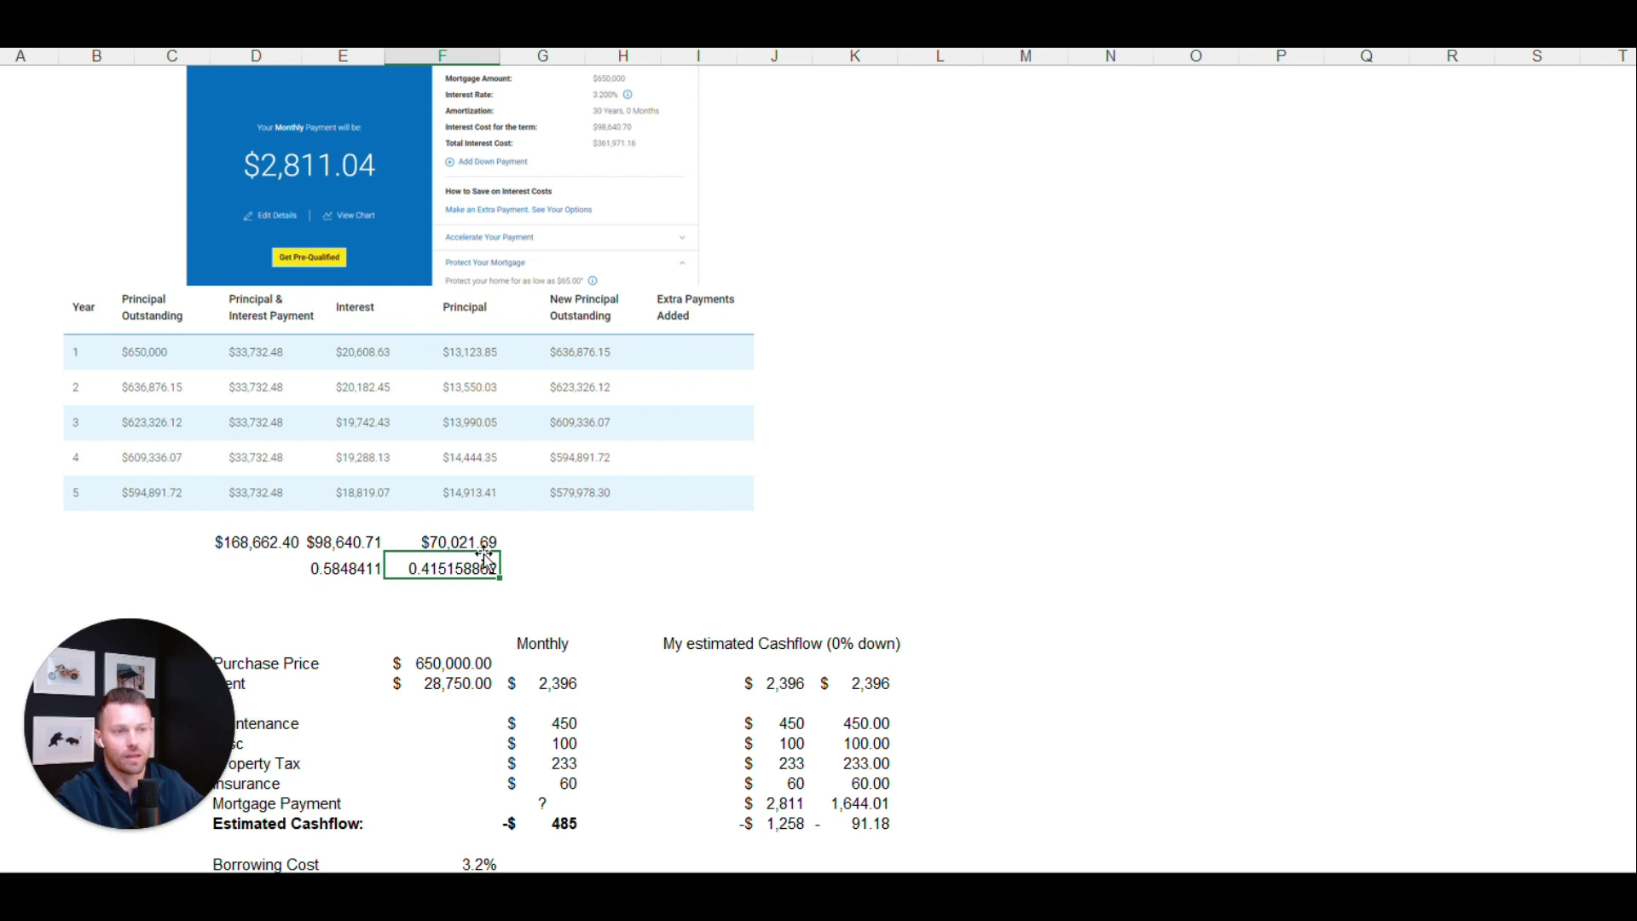
scroll(477, 550, "down", 5)
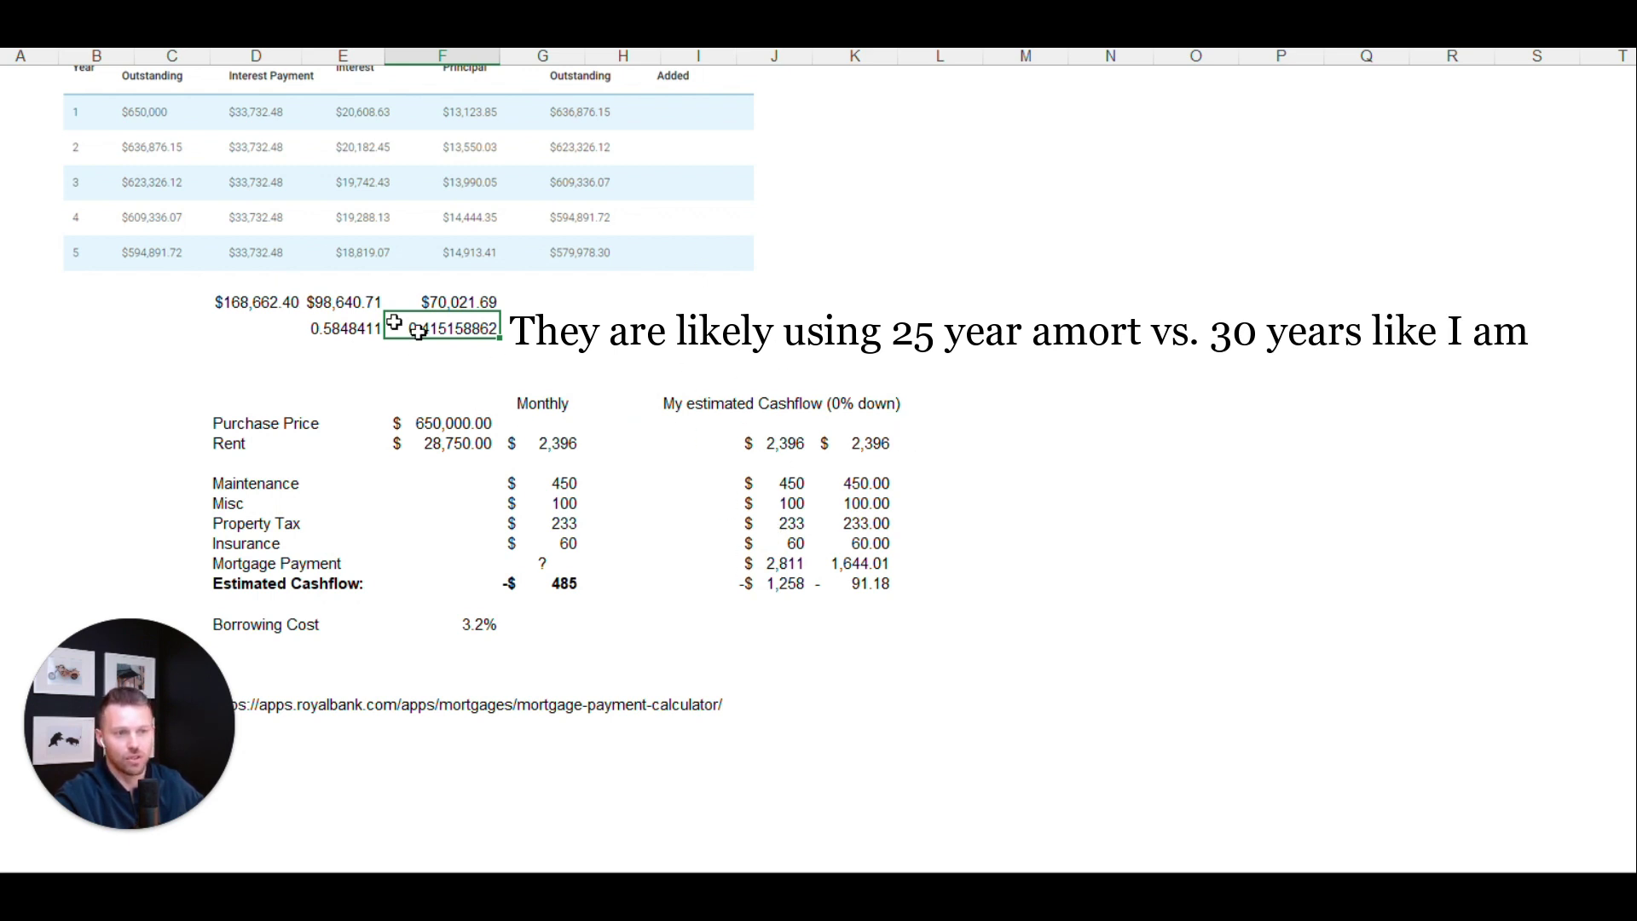
left_click(459, 410)
left_click(458, 420)
left_click(559, 444)
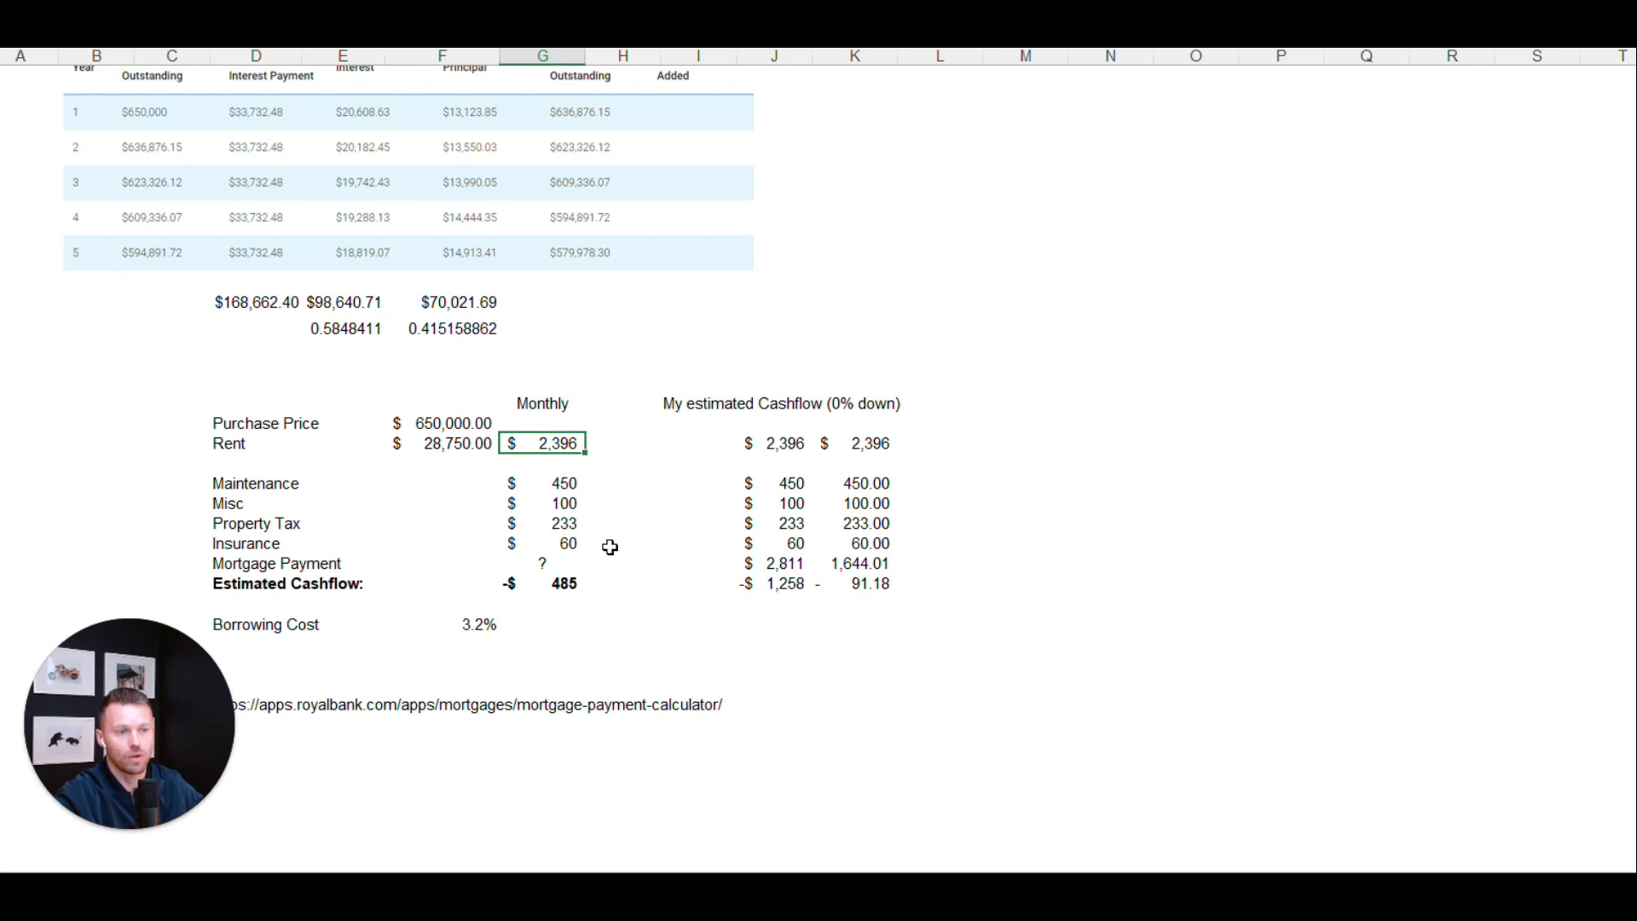
left_click(546, 464)
left_click(558, 484)
left_click(562, 502)
left_click(563, 523)
left_click(563, 543)
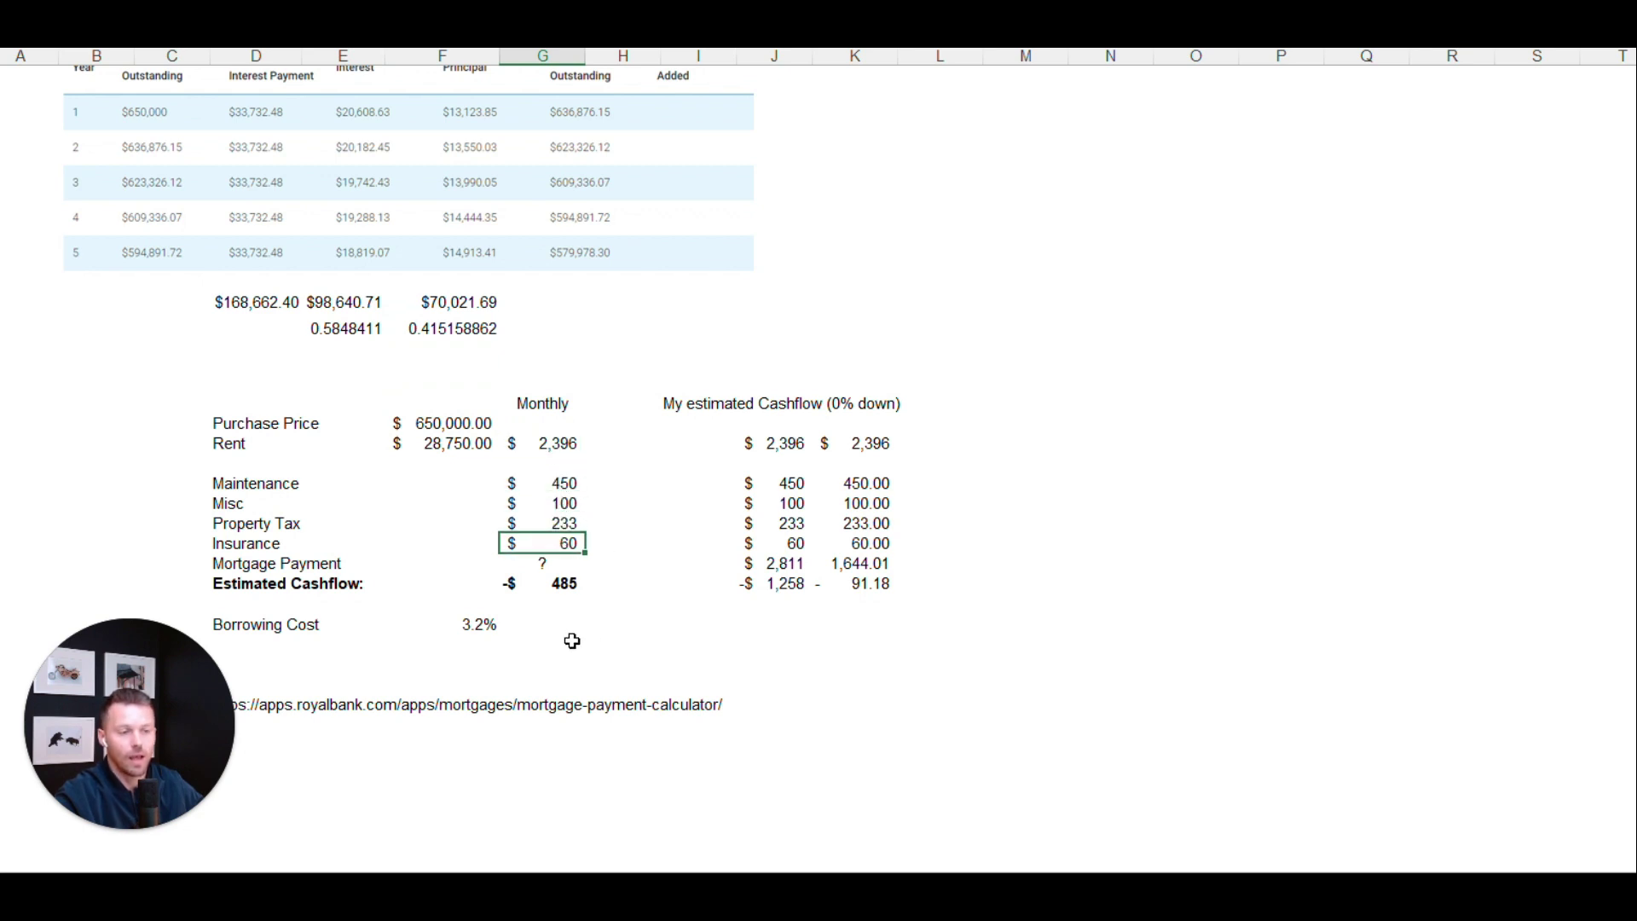
left_click(559, 583)
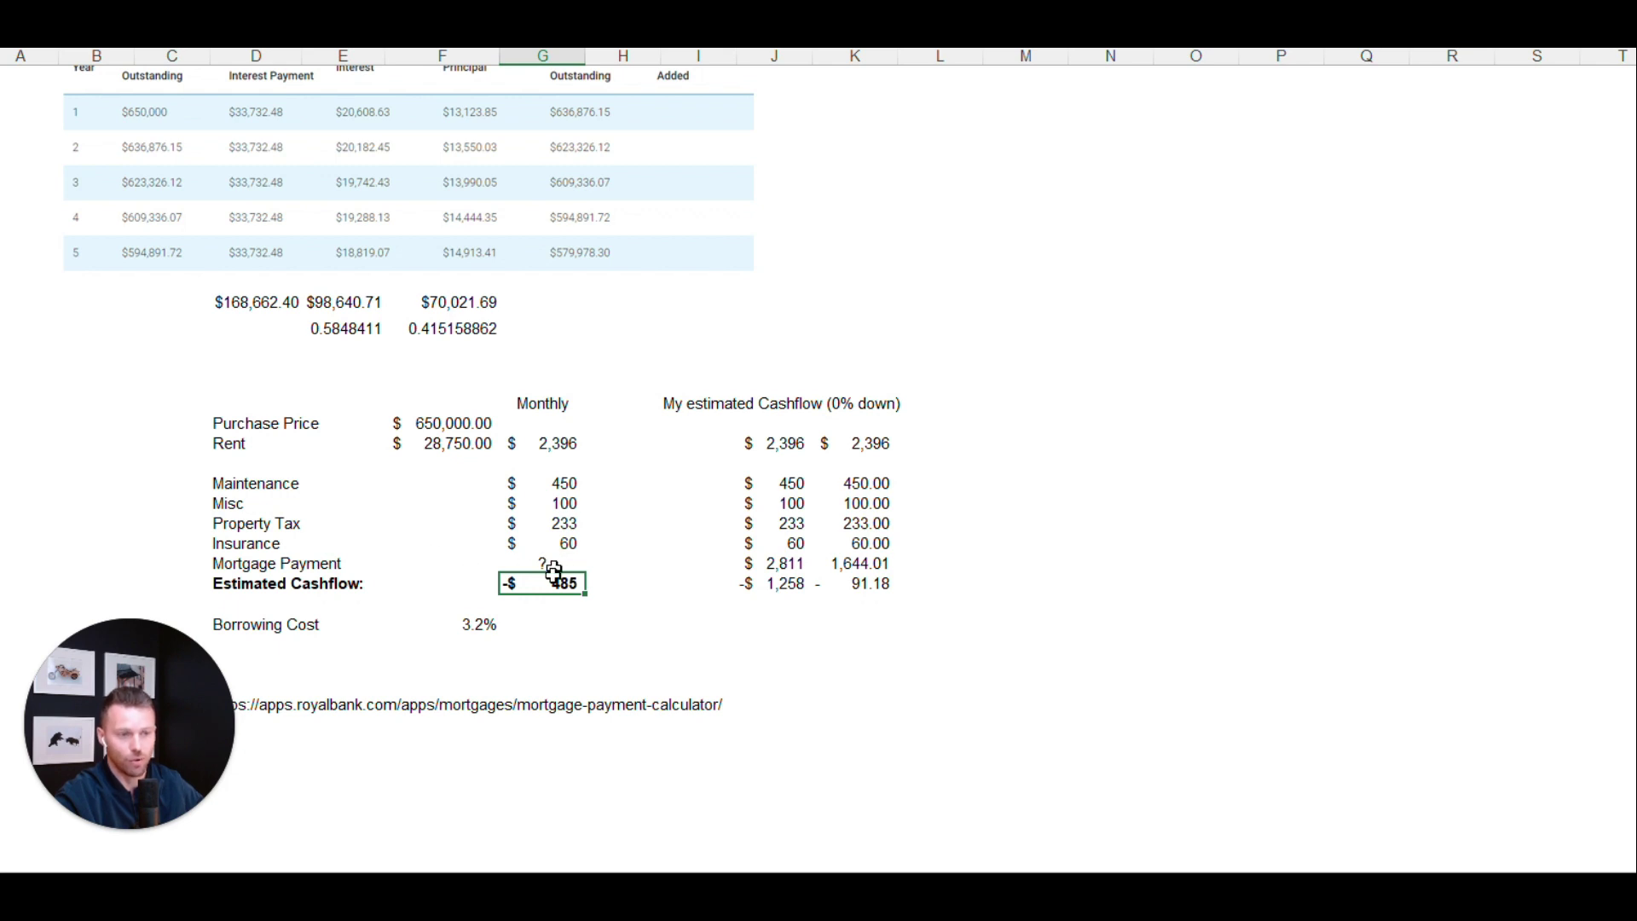
left_click(866, 564)
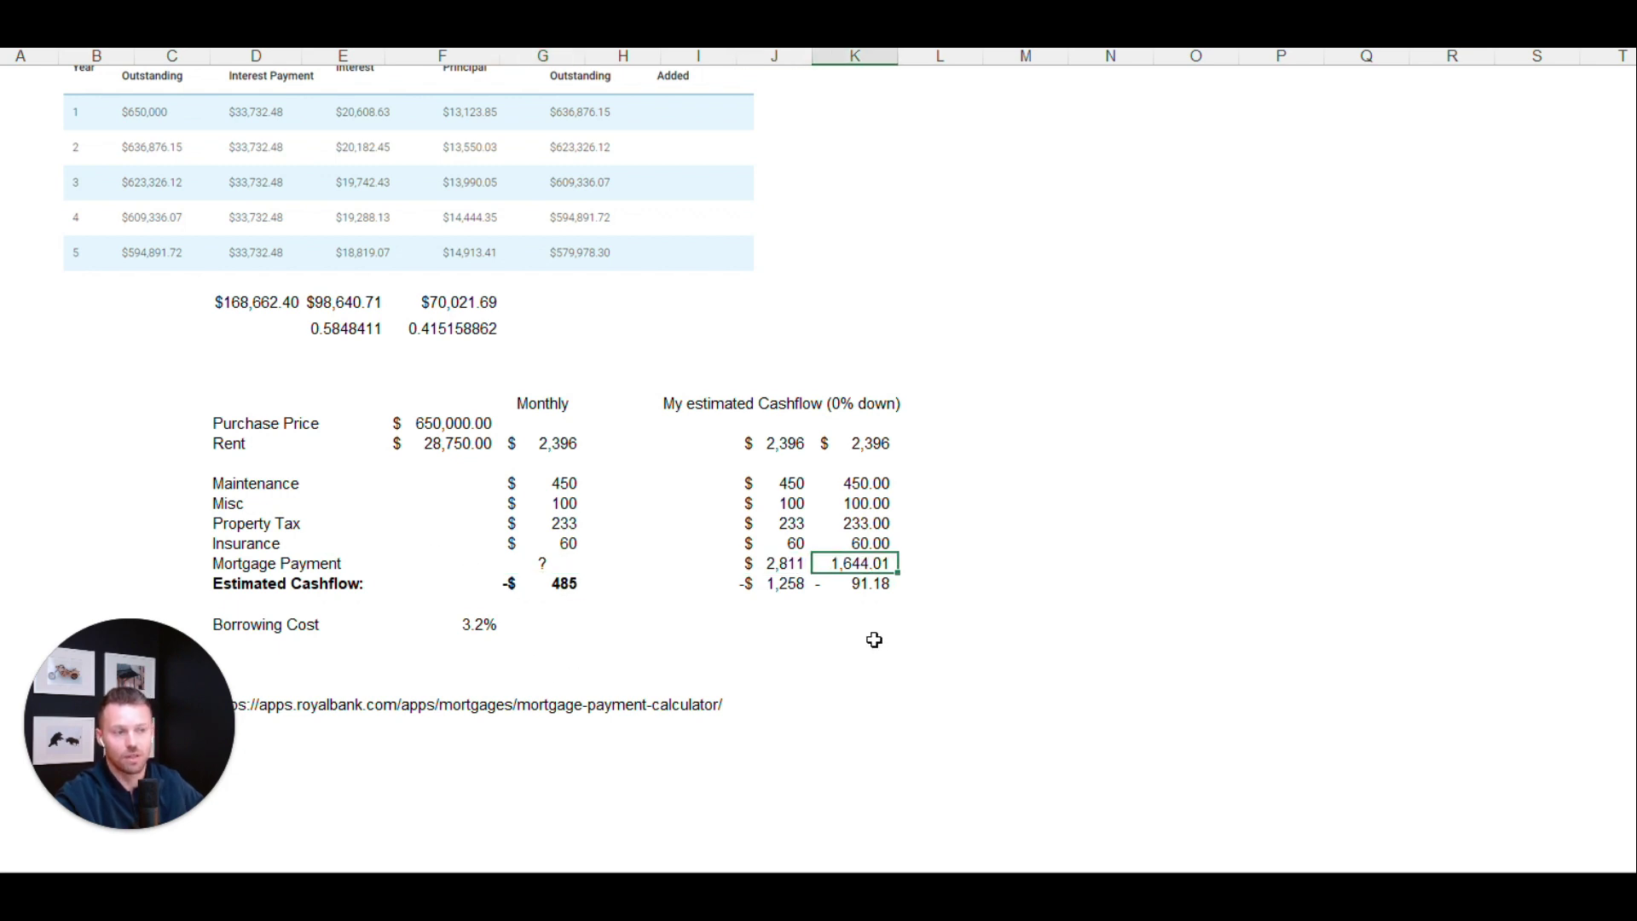
left_click(869, 582)
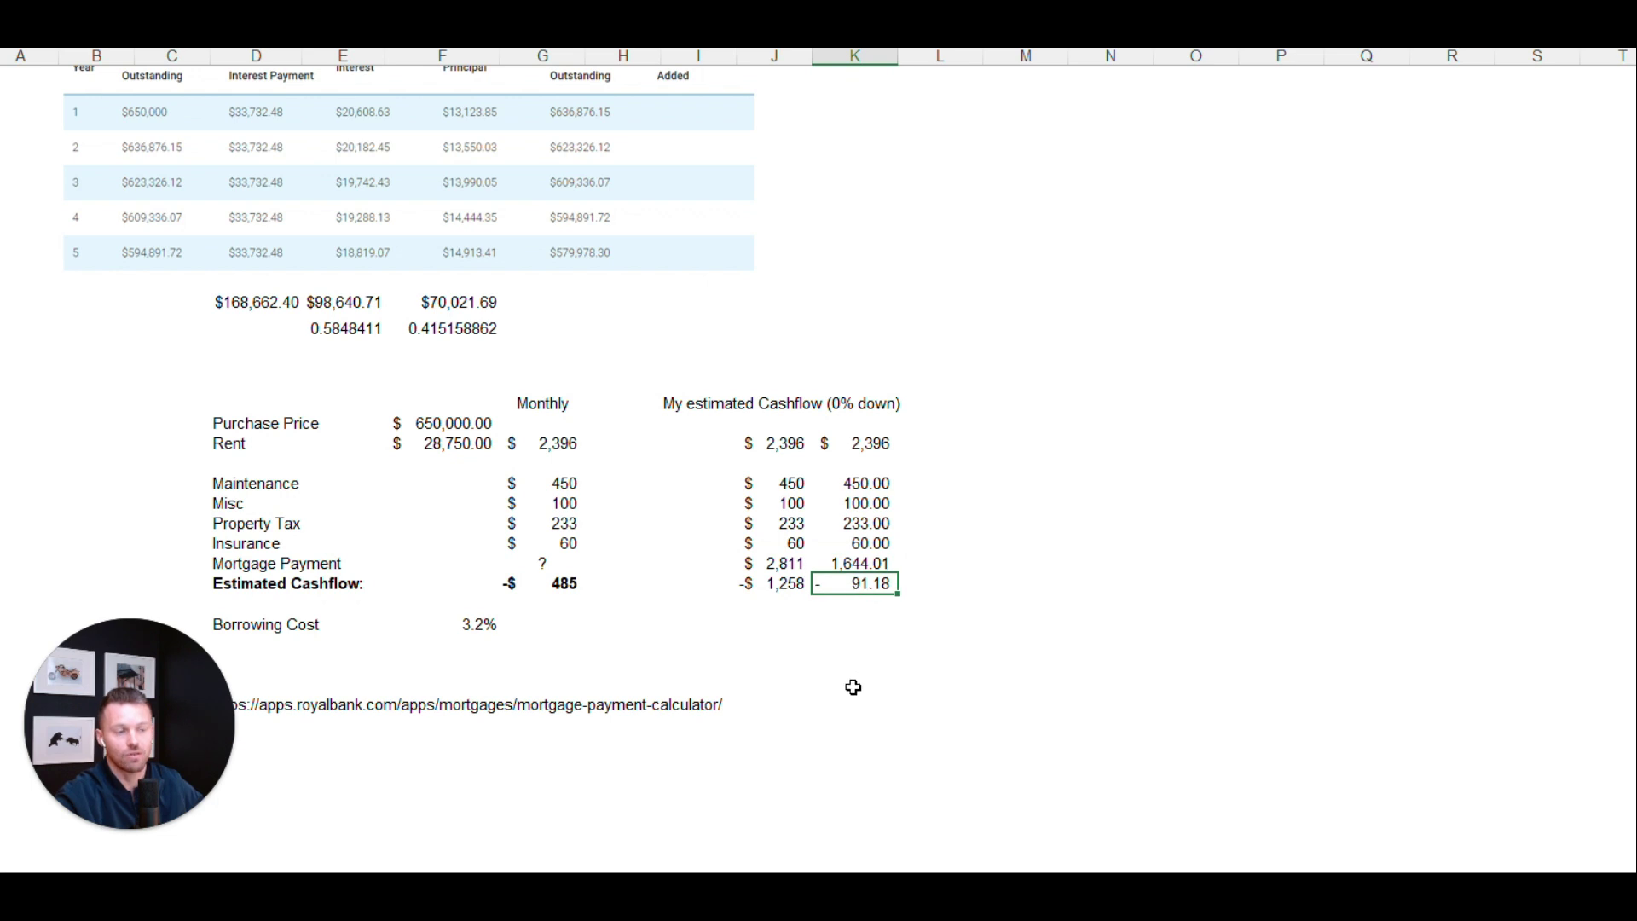
left_click(772, 564)
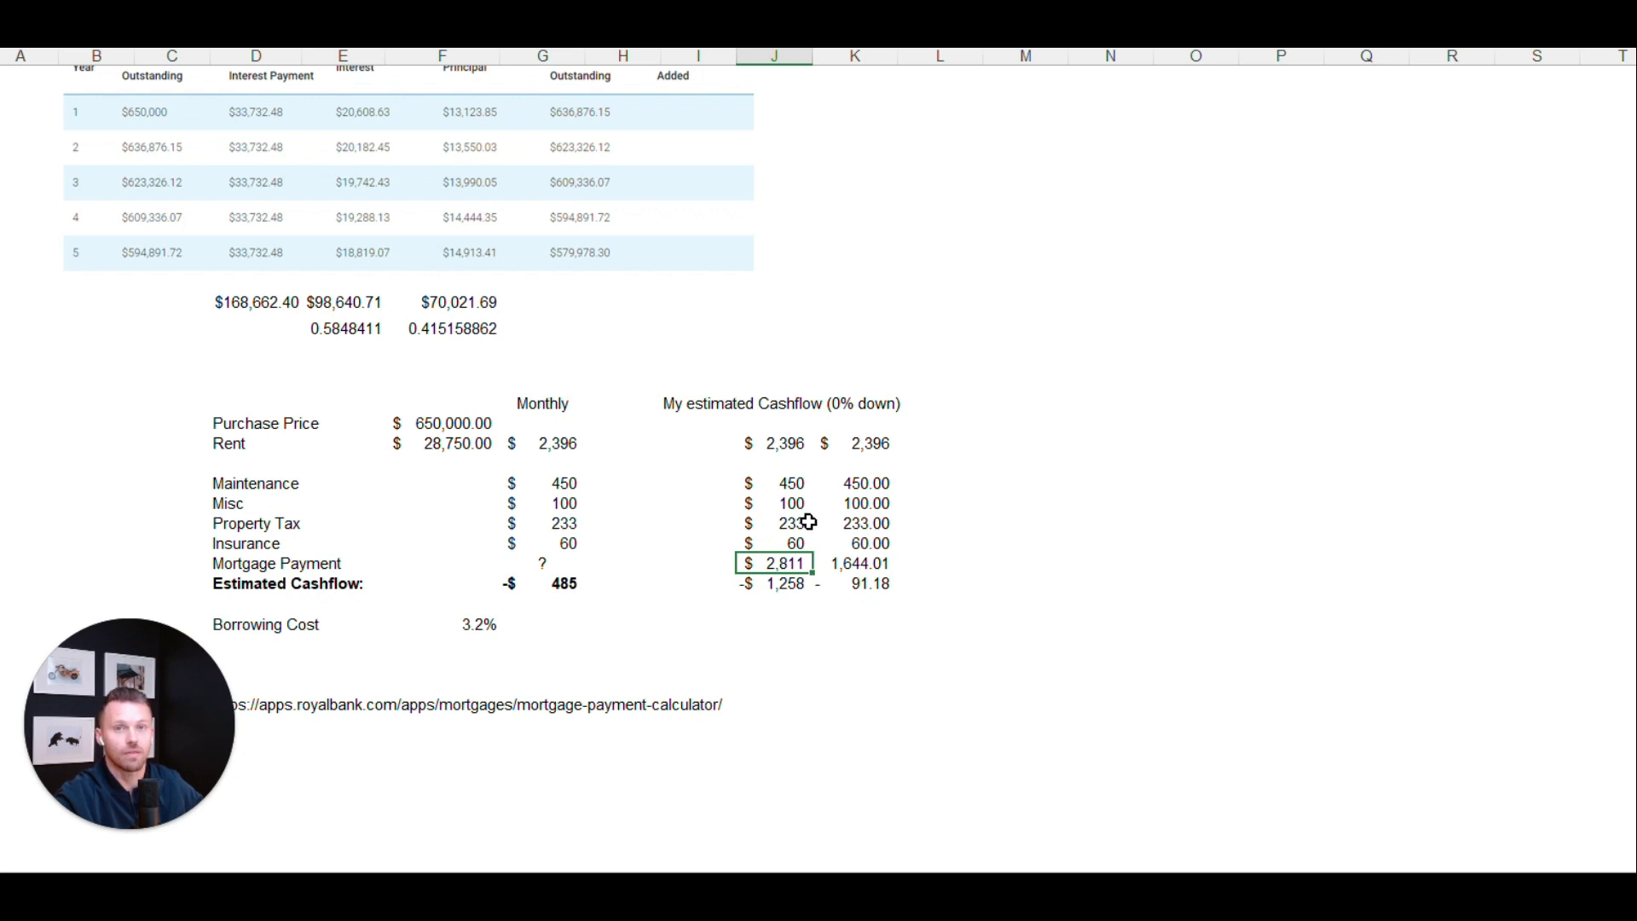
left_click(784, 582)
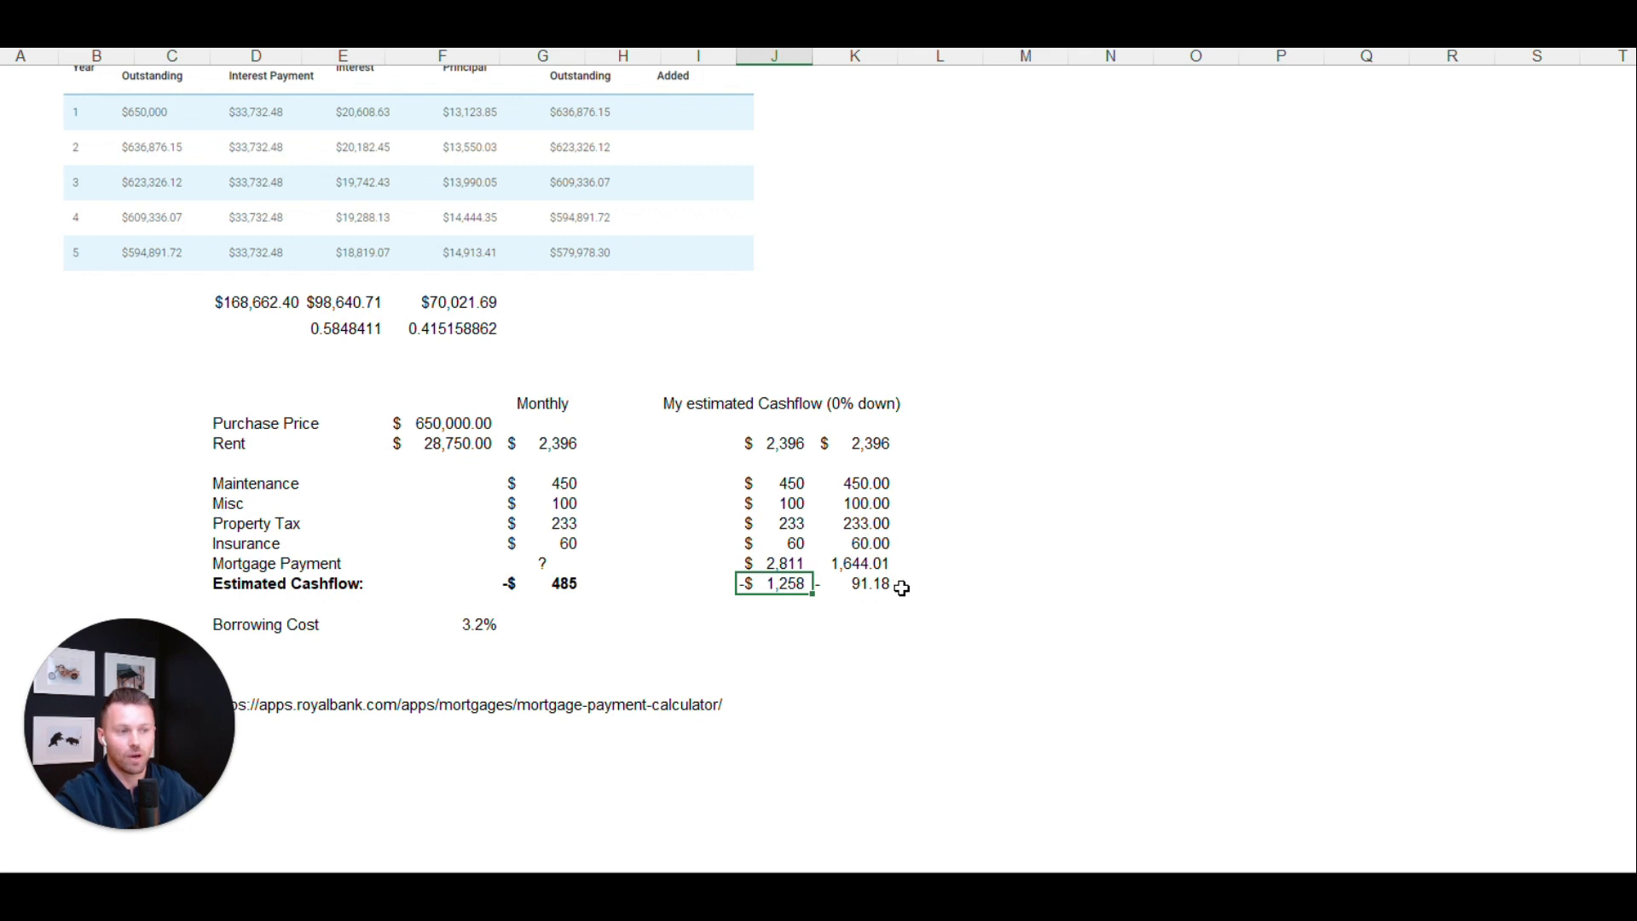
left_click(827, 642)
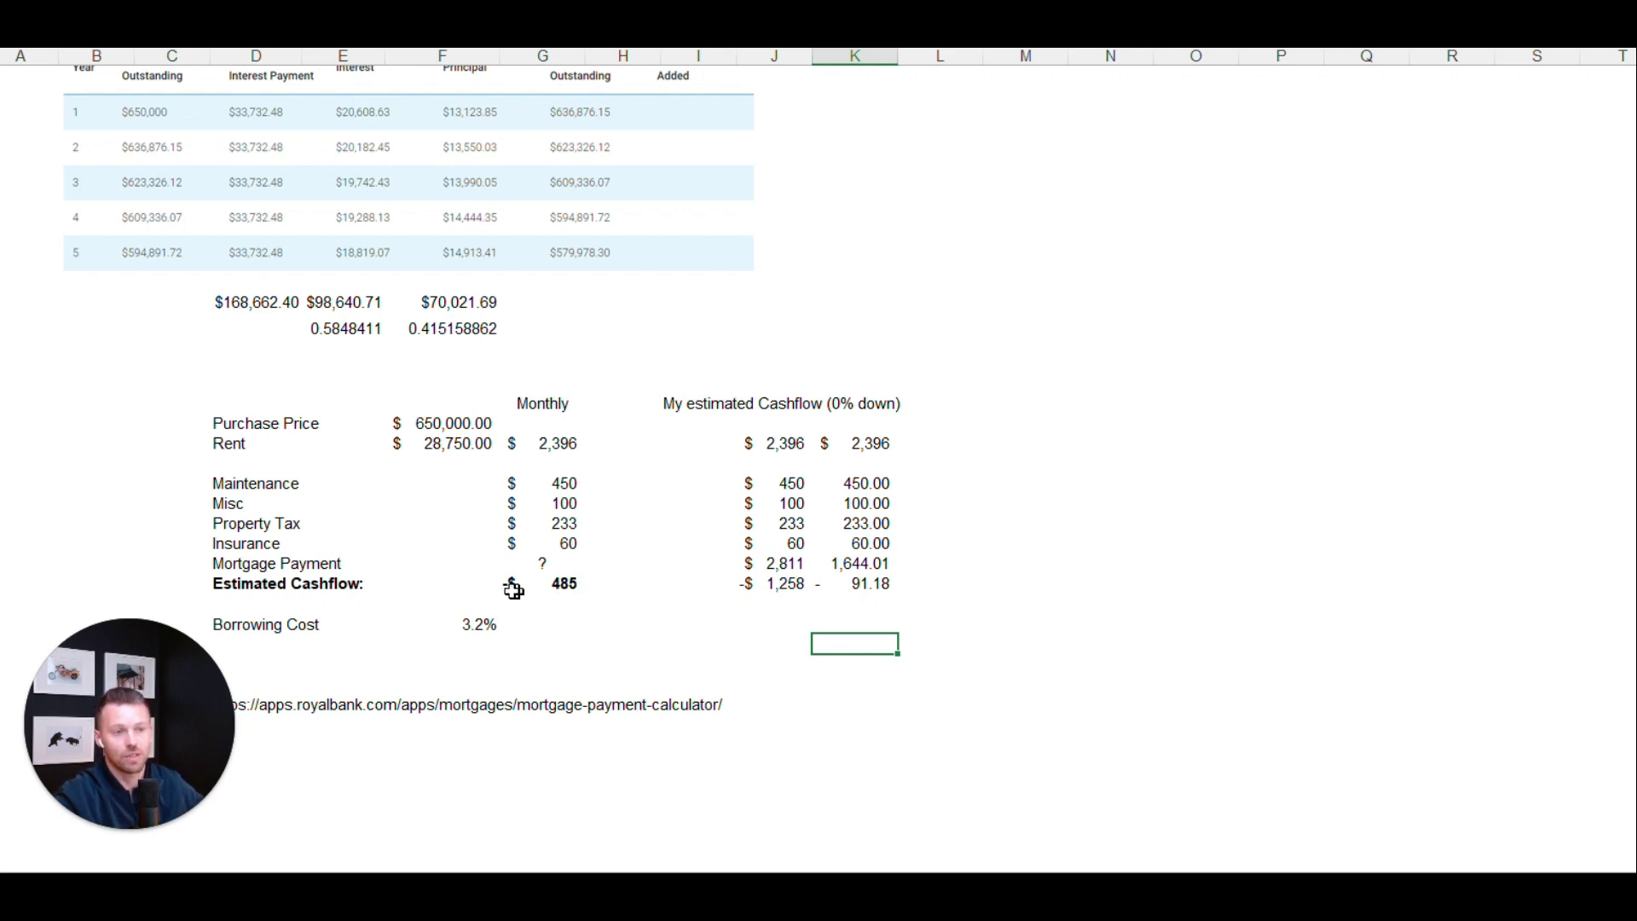
left_click(573, 585)
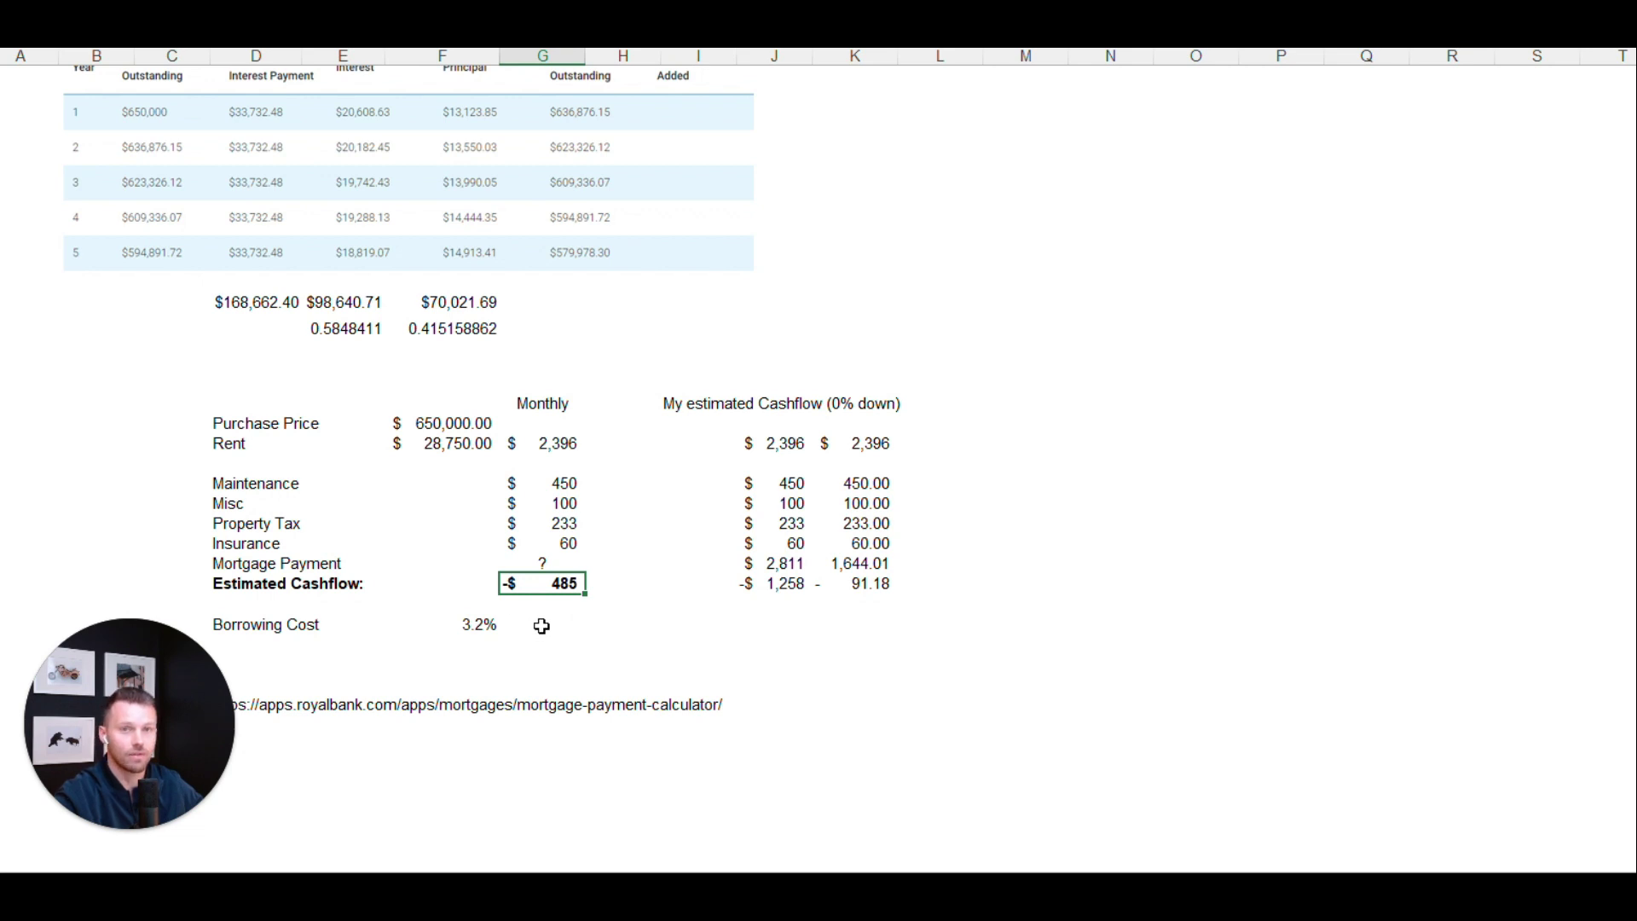
left_click(865, 586)
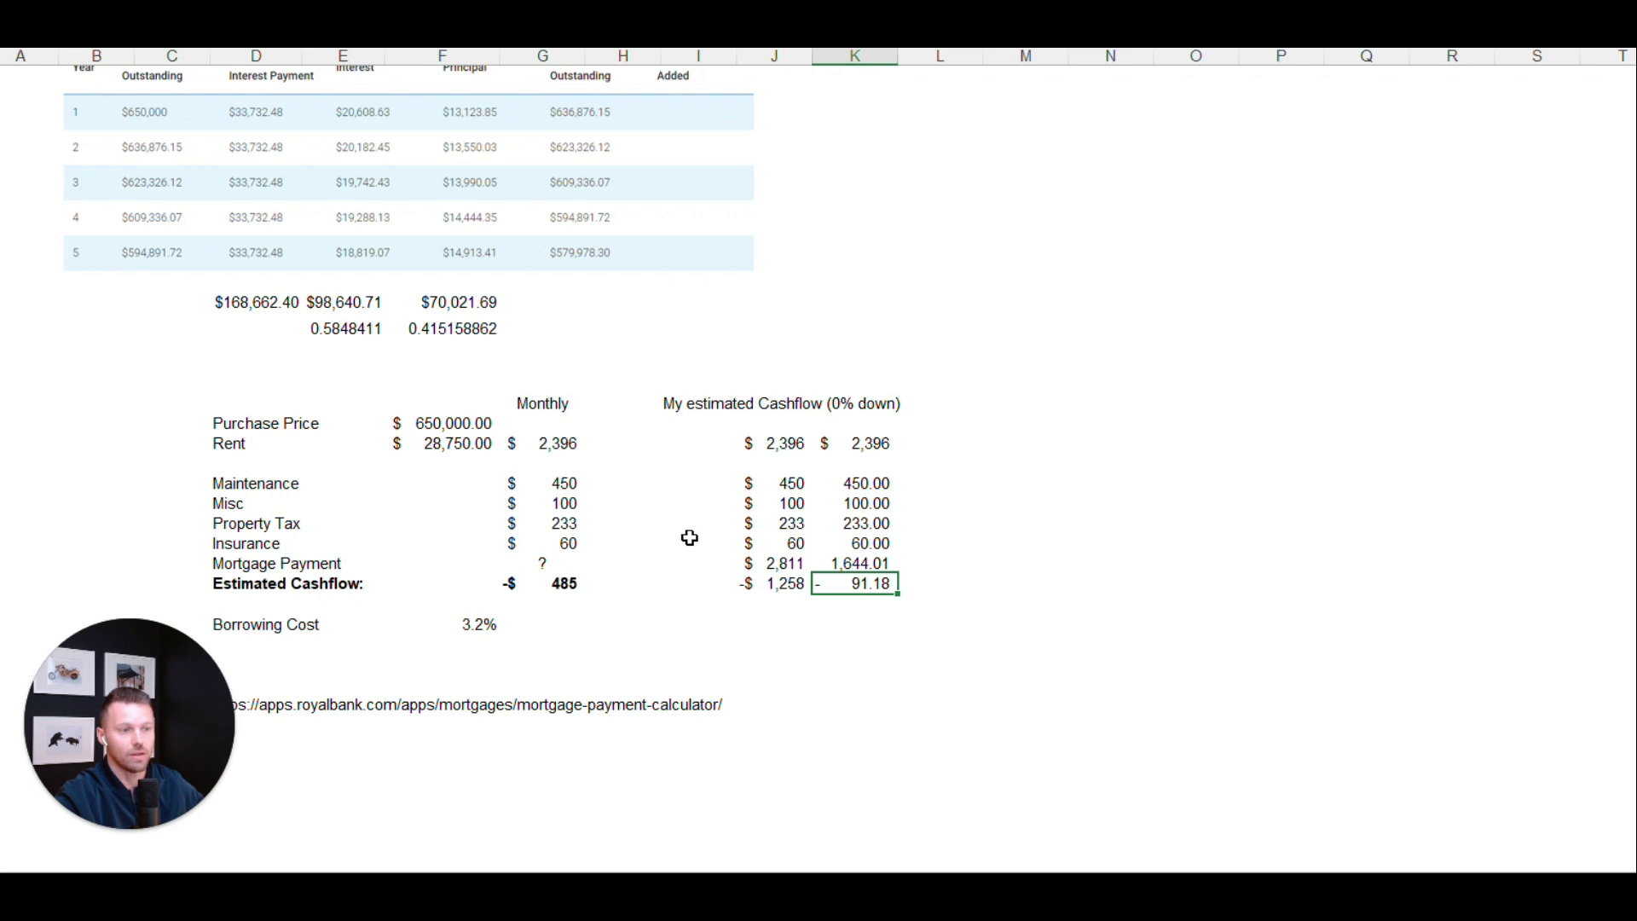
Switch to the Financial Model sheet
scroll(687, 548, "up", 2)
scroll(701, 633, "up", 3)
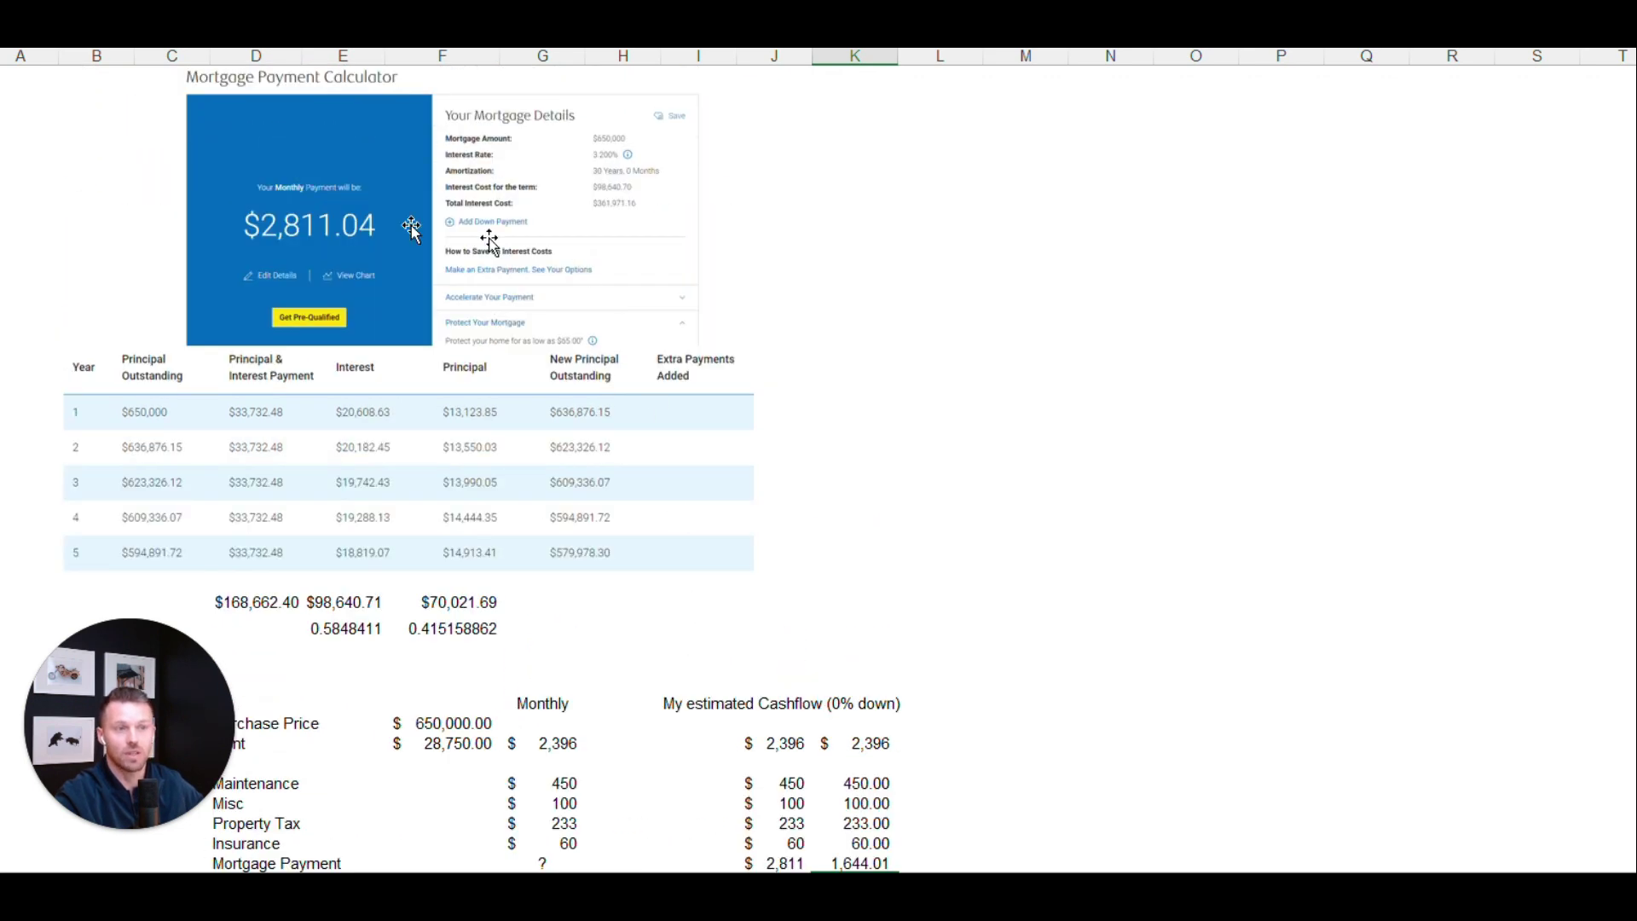
scroll(468, 467, "down", 2)
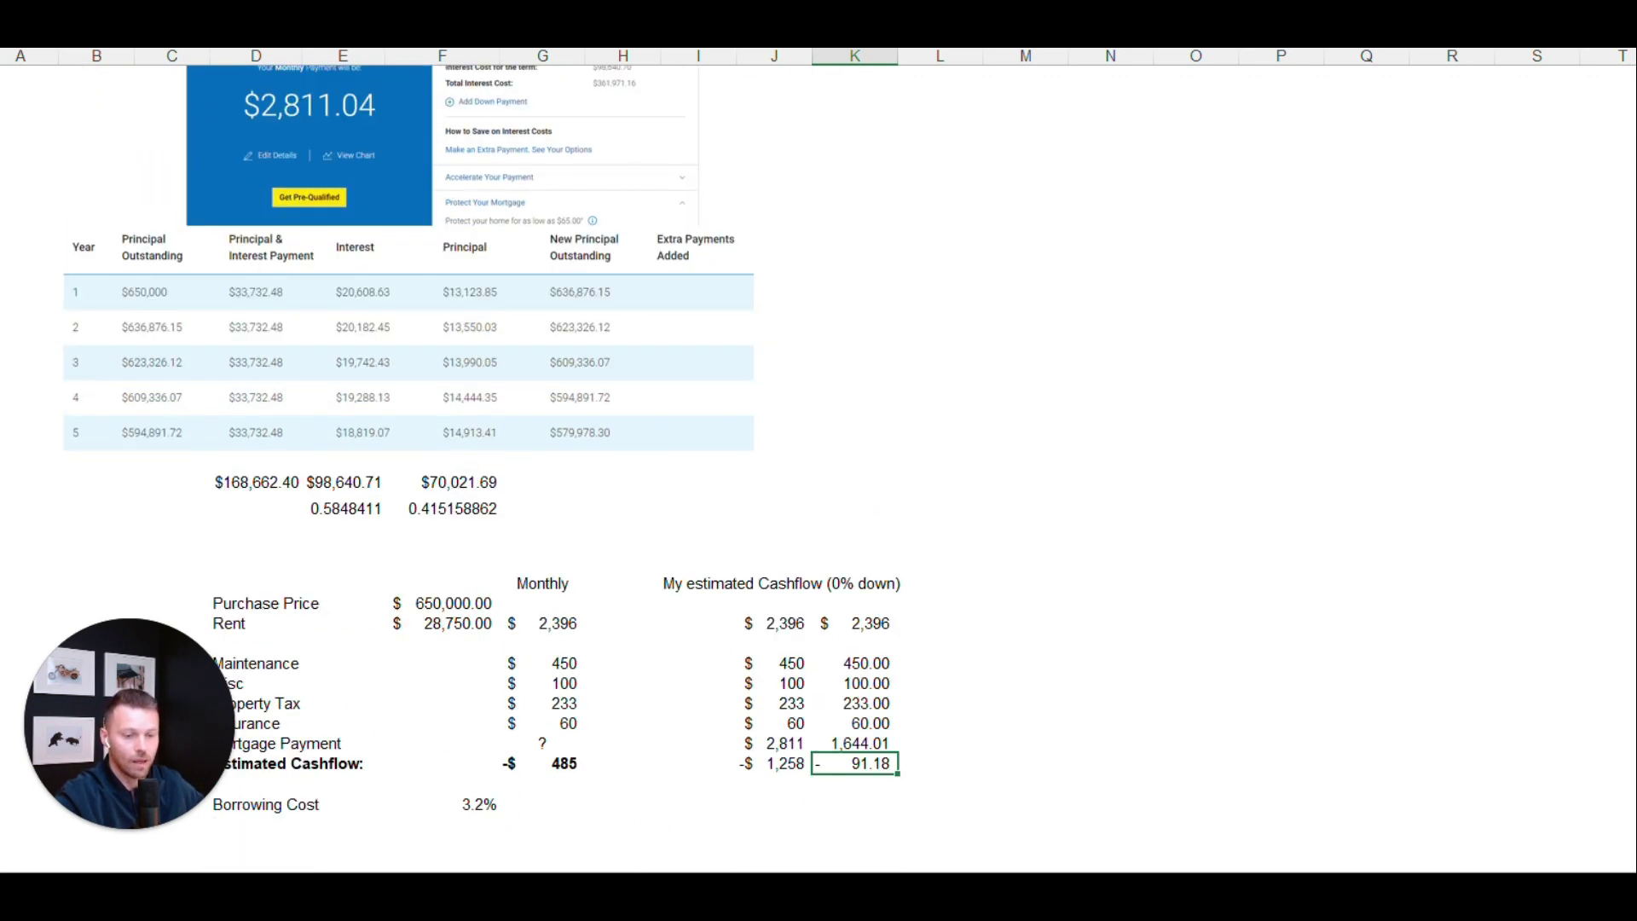
key("ctrl+Page_Down")
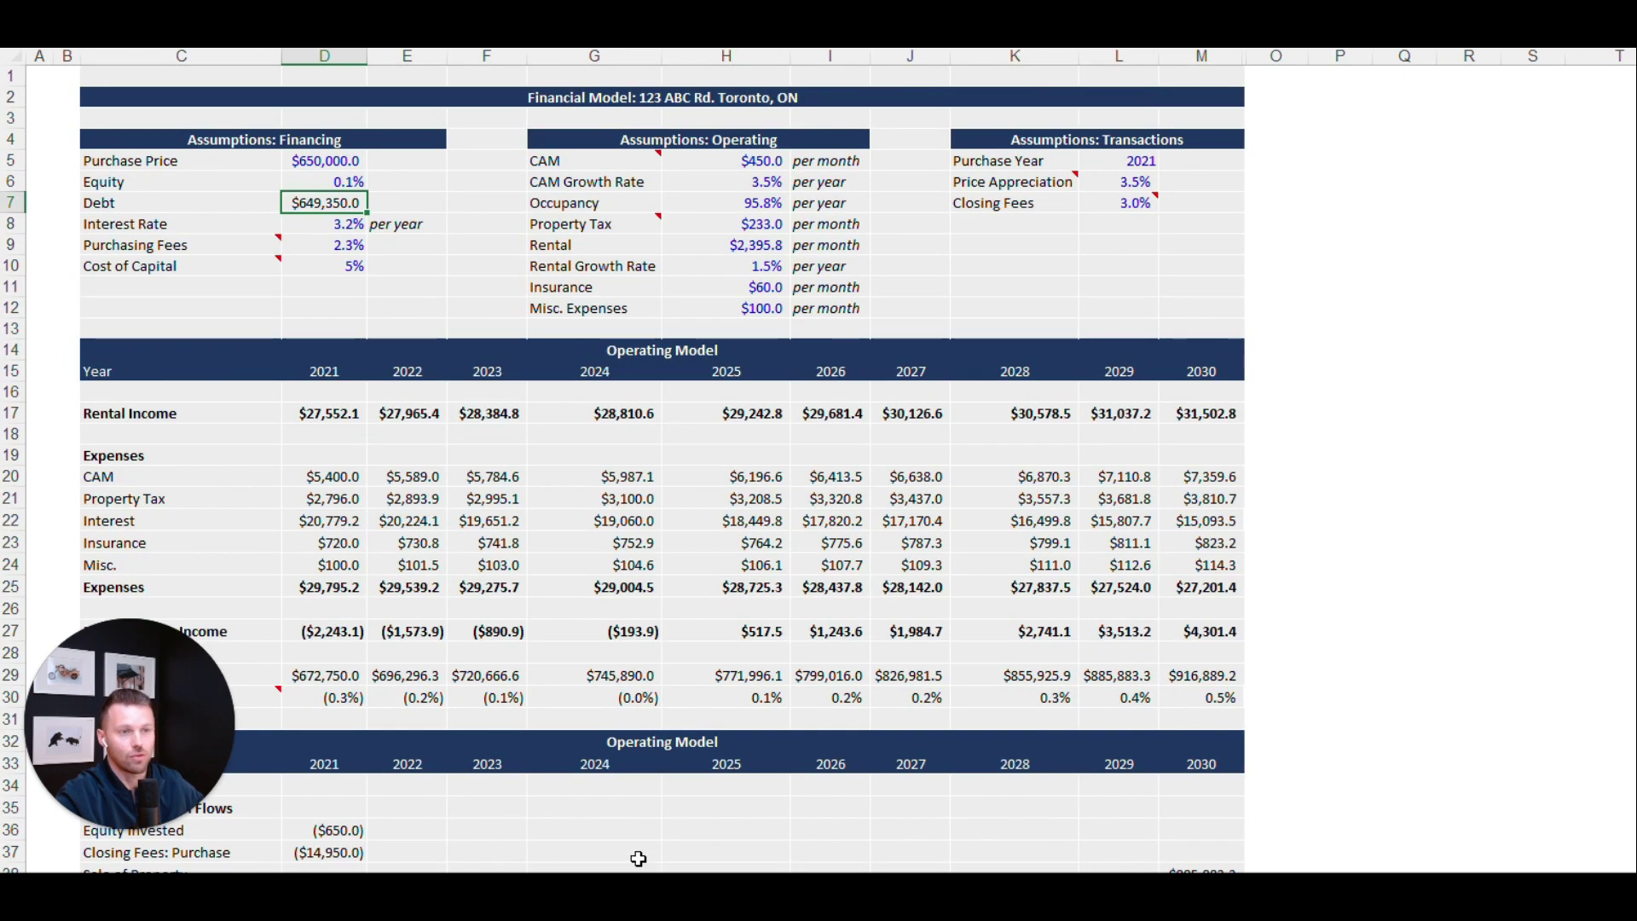
Review the $650,000 price, $649,350 debt, 0.1% equity, $450 CAM and 3.5% appreciation, then show Returns Analysis
left_click(327, 161)
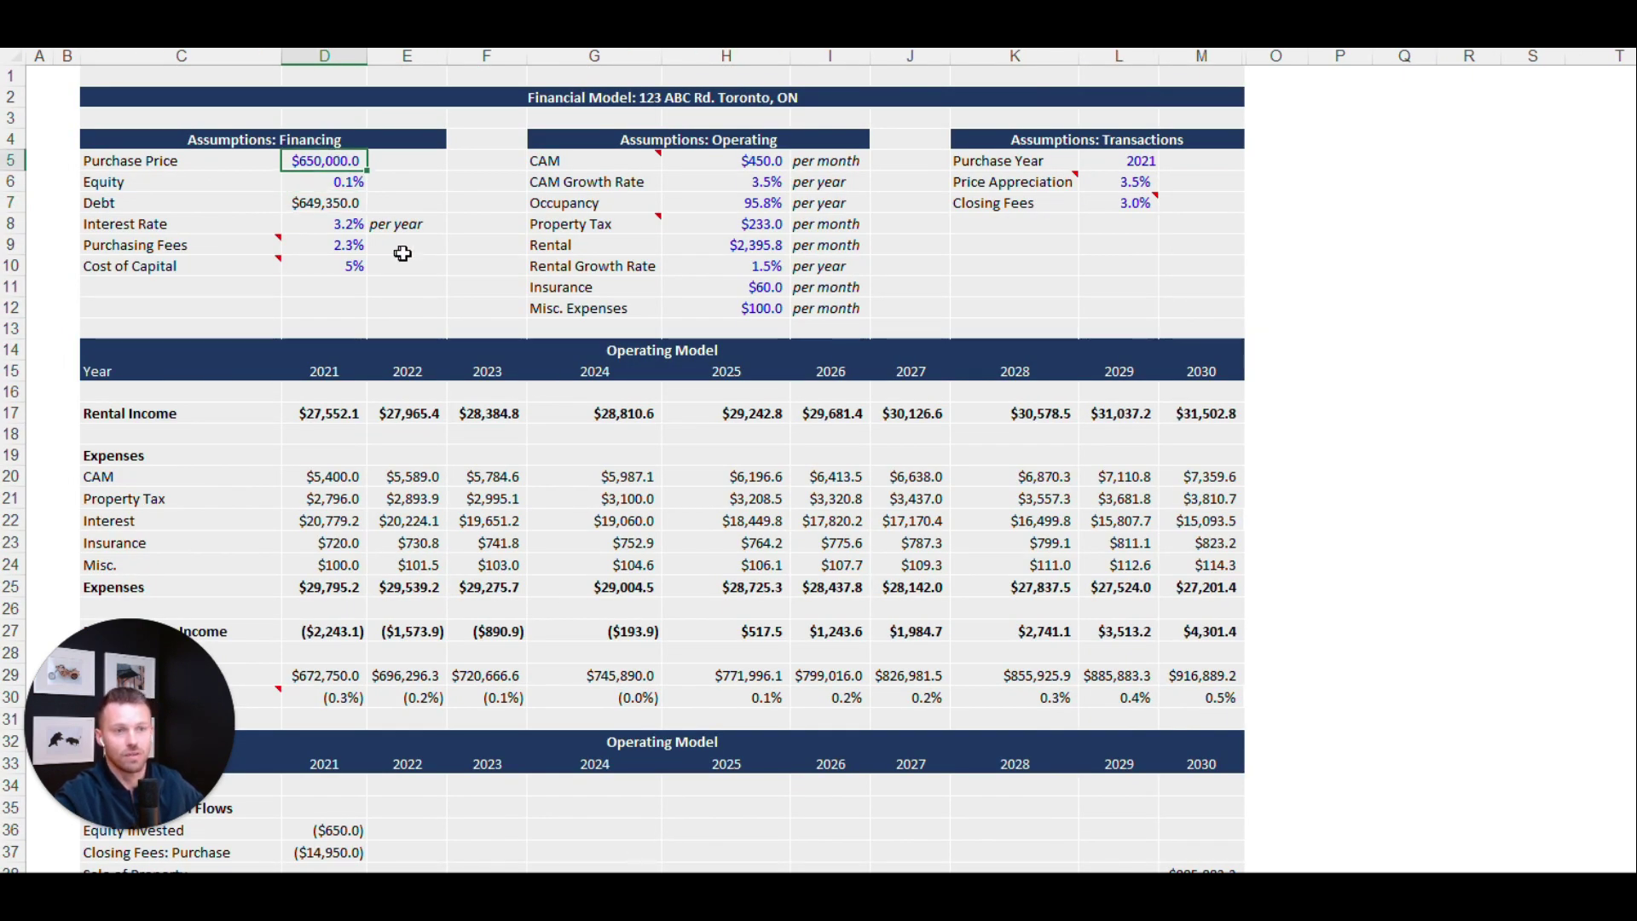
key("Down")
key("Down")
left_click(342, 181)
left_click(341, 202)
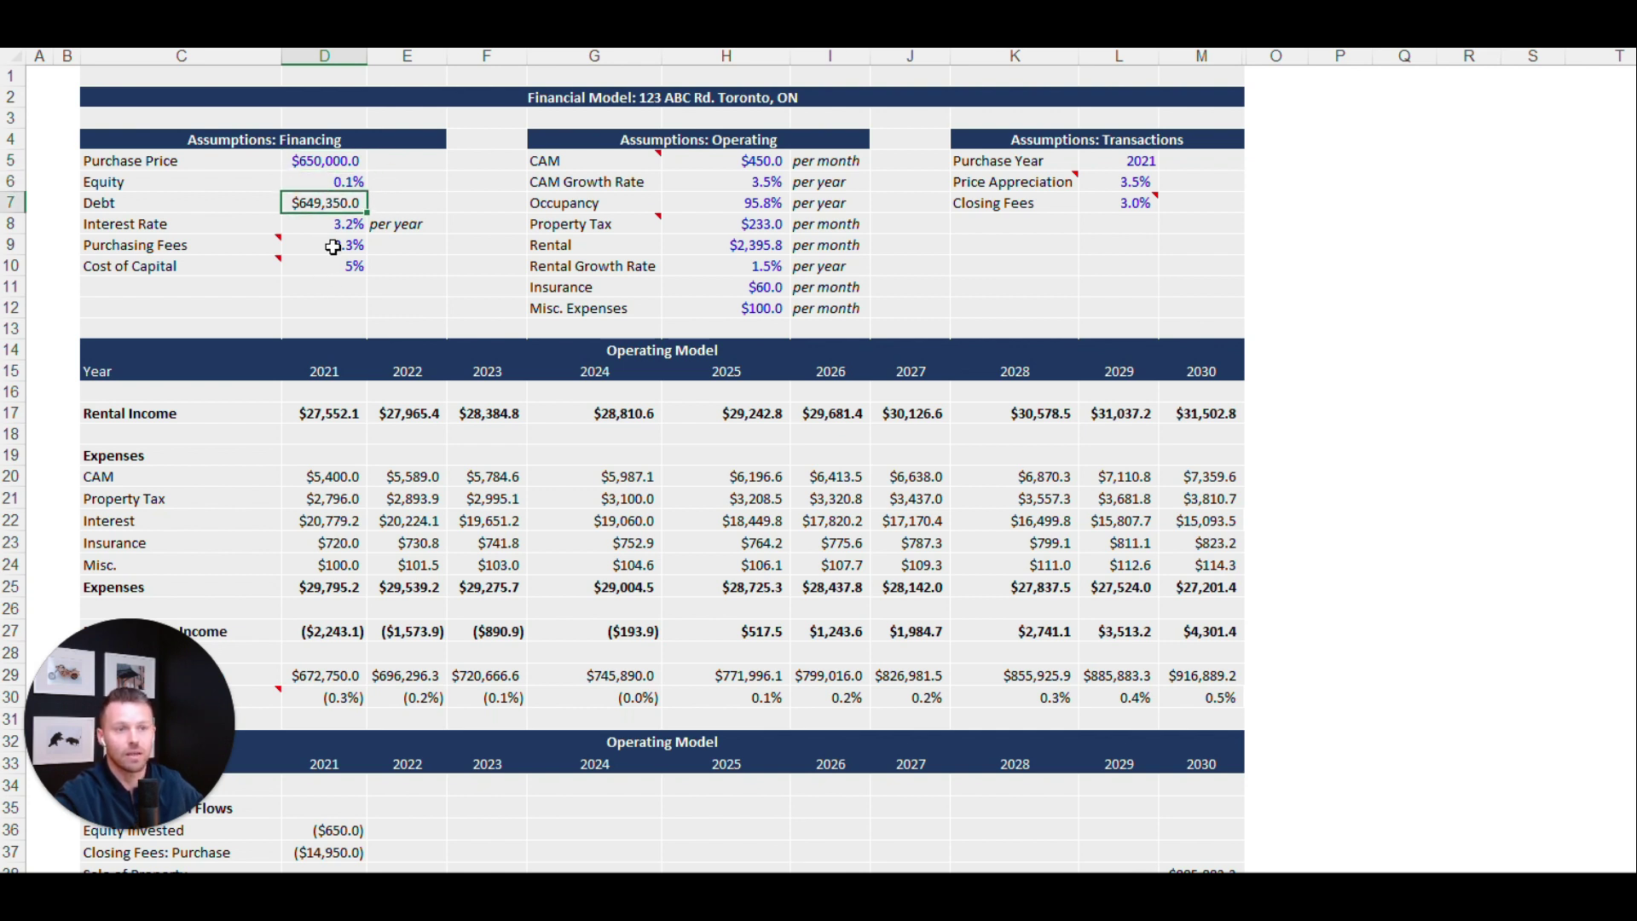
left_click(758, 164)
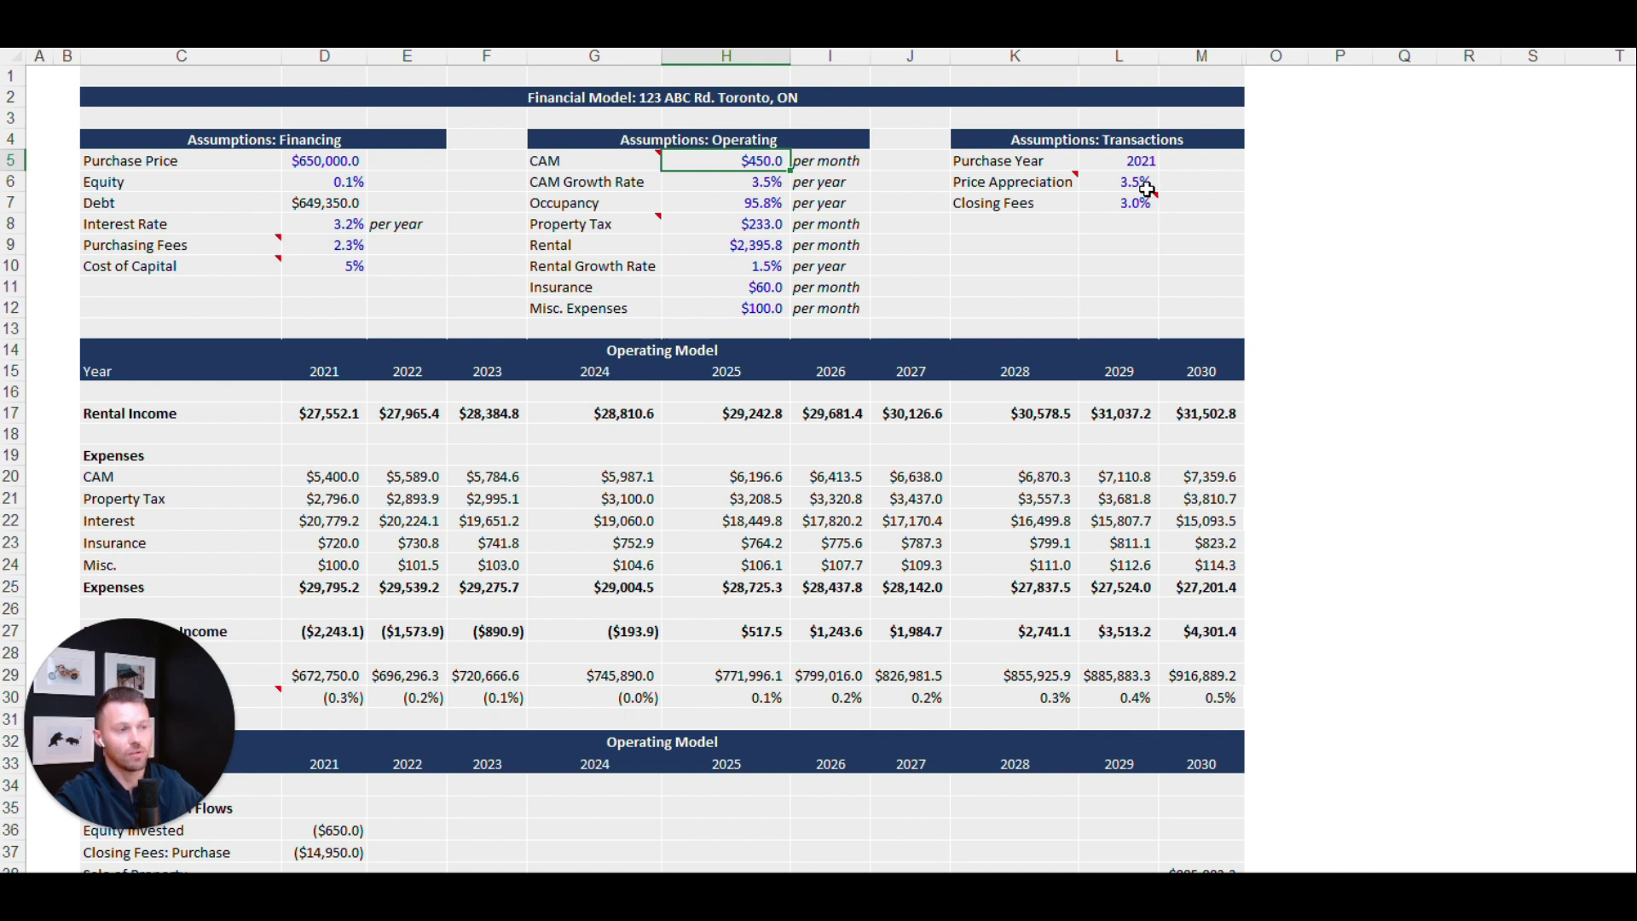
left_click(1137, 184)
scroll(1127, 275, "down", 7)
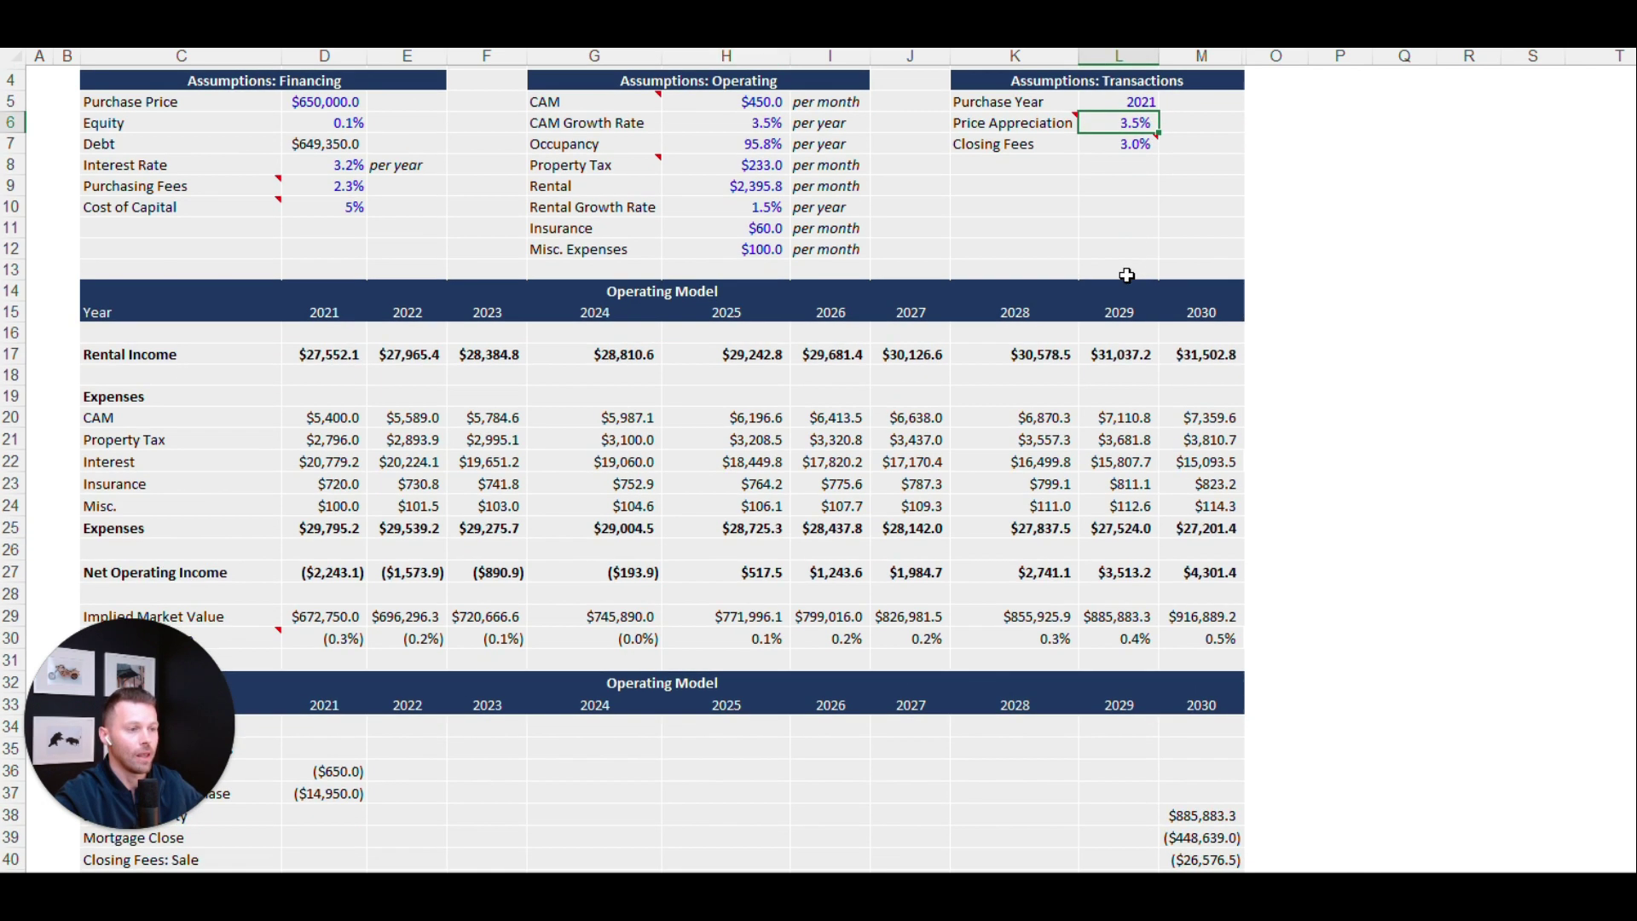
scroll(1127, 274, "down", 2)
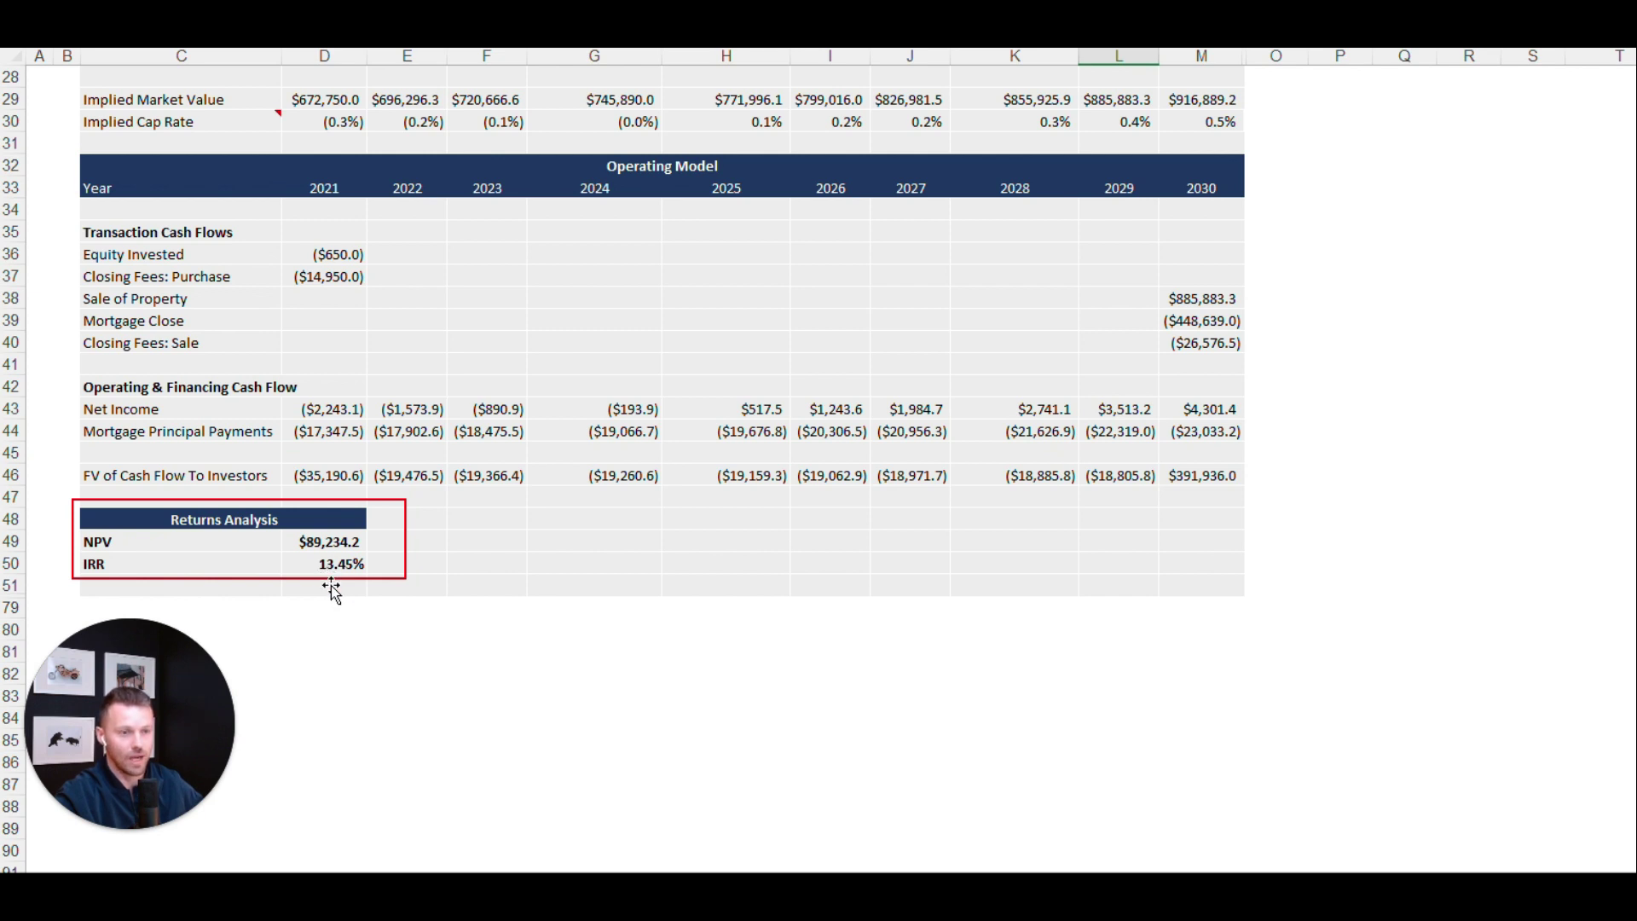
Select the $89,234.2 NPV result, then scroll back up to the model's assumption tables
left_click(328, 543)
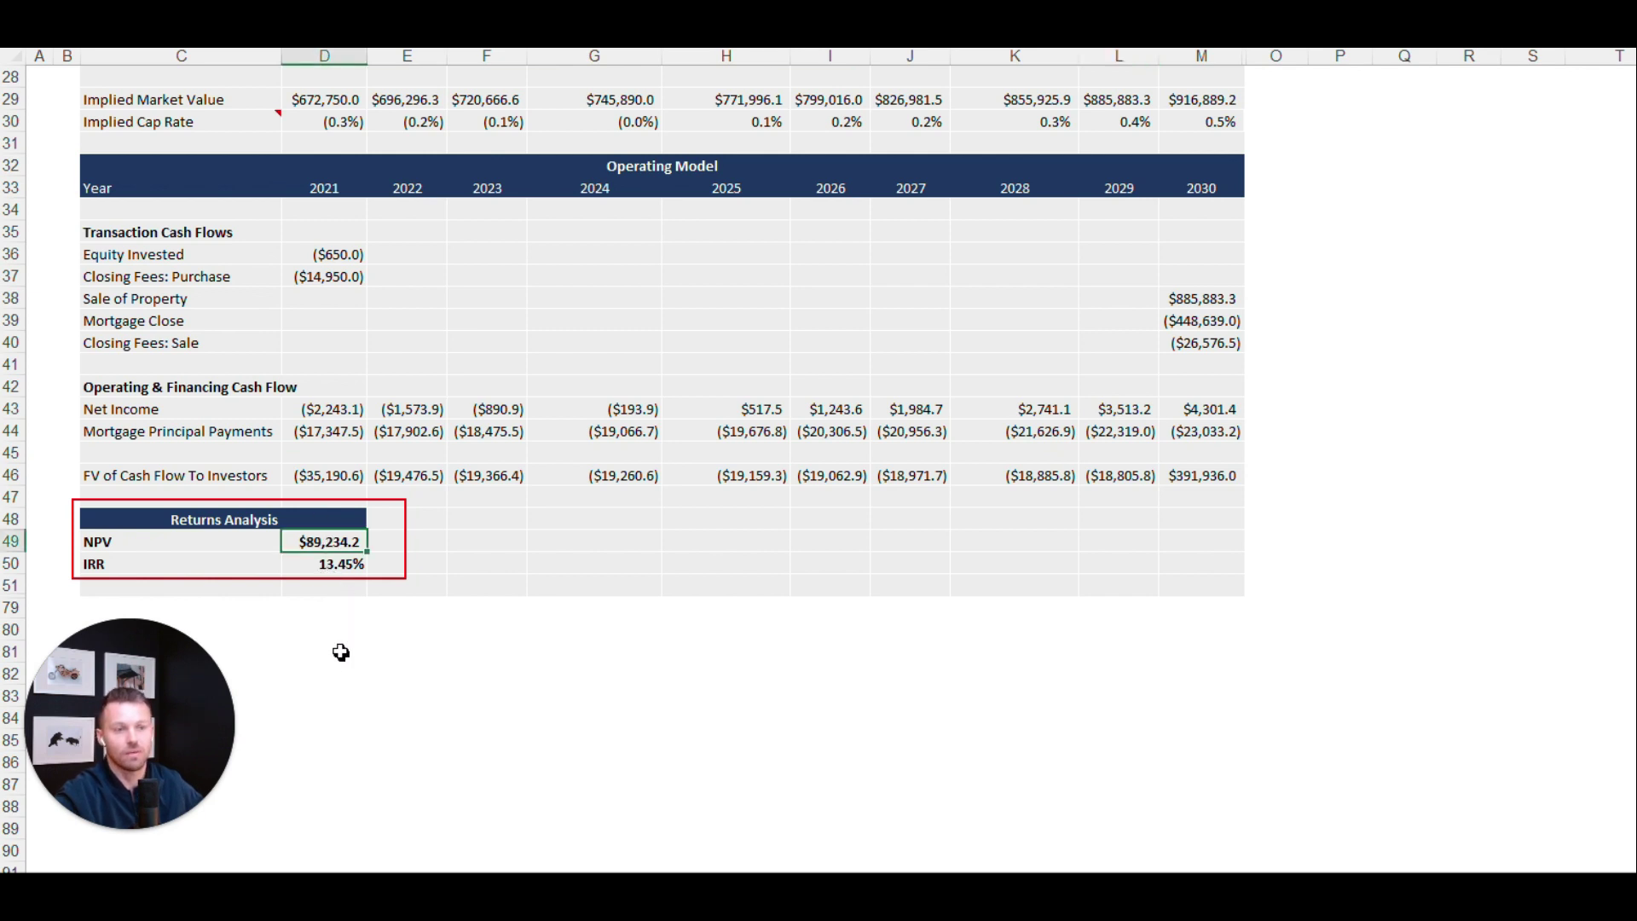
scroll(361, 640, "up", 2)
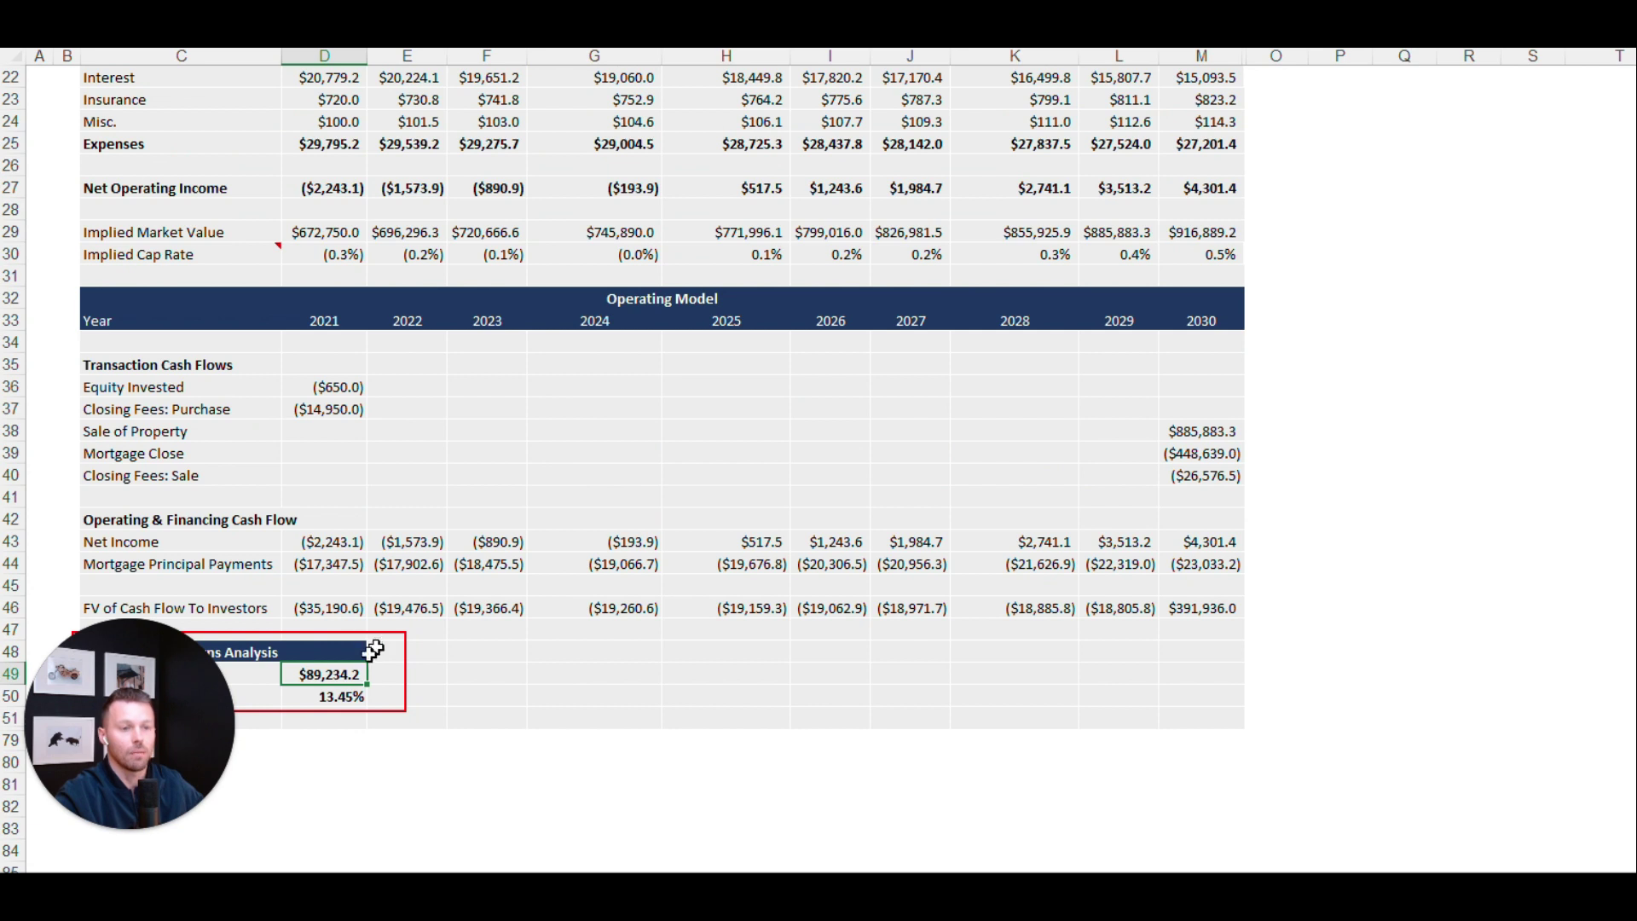
scroll(361, 673, "up", 5)
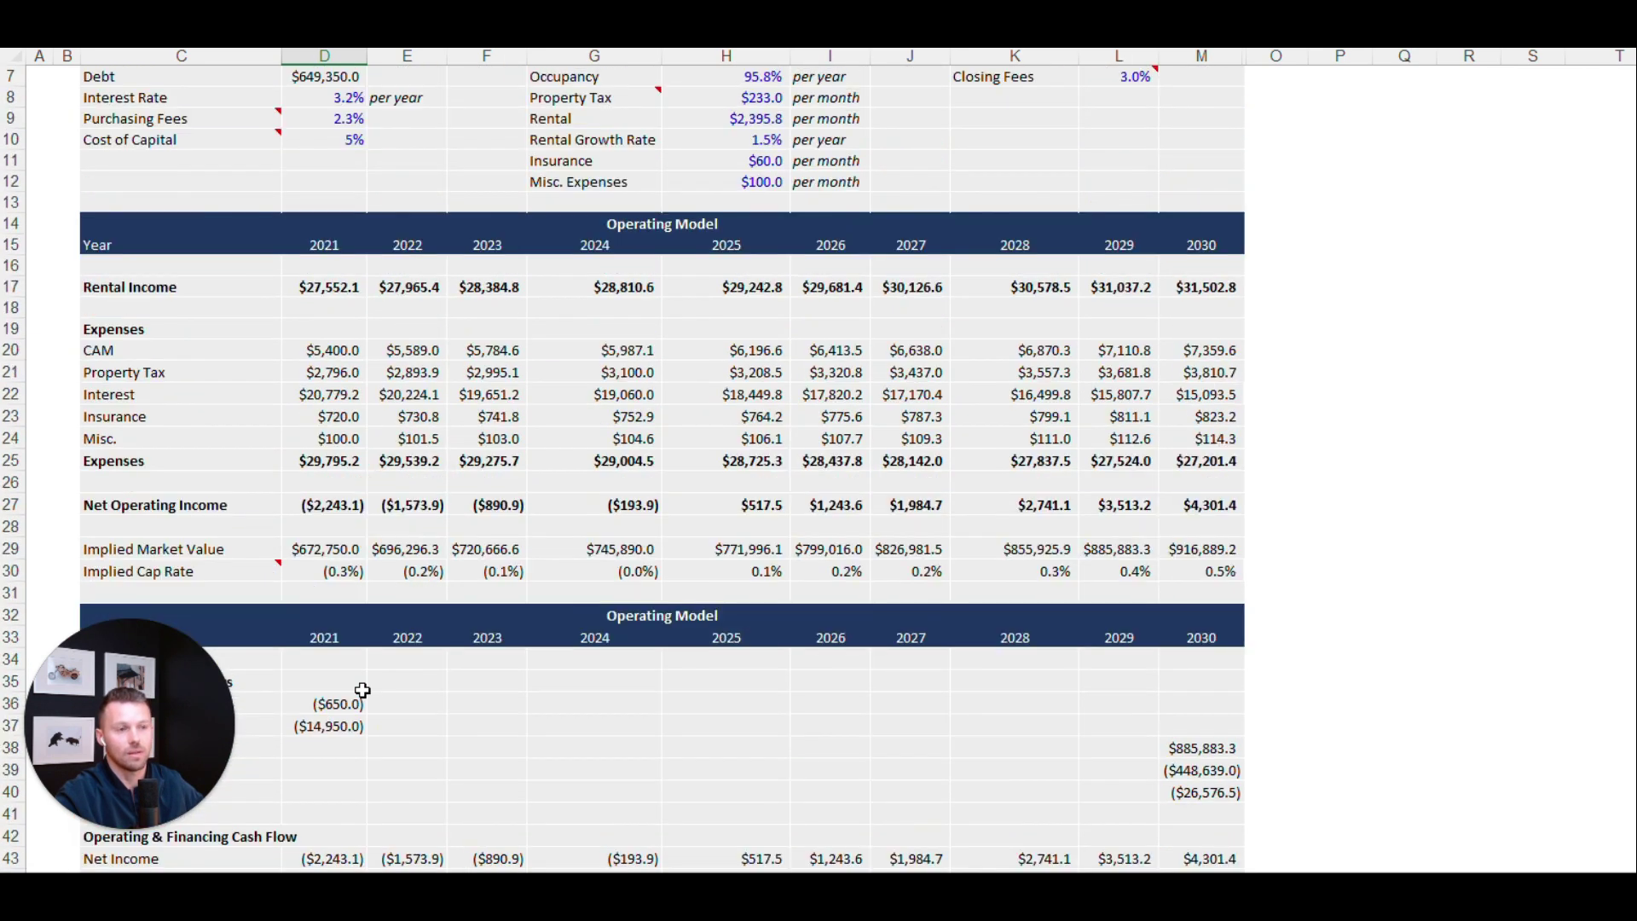
scroll(363, 691, "down", 3)
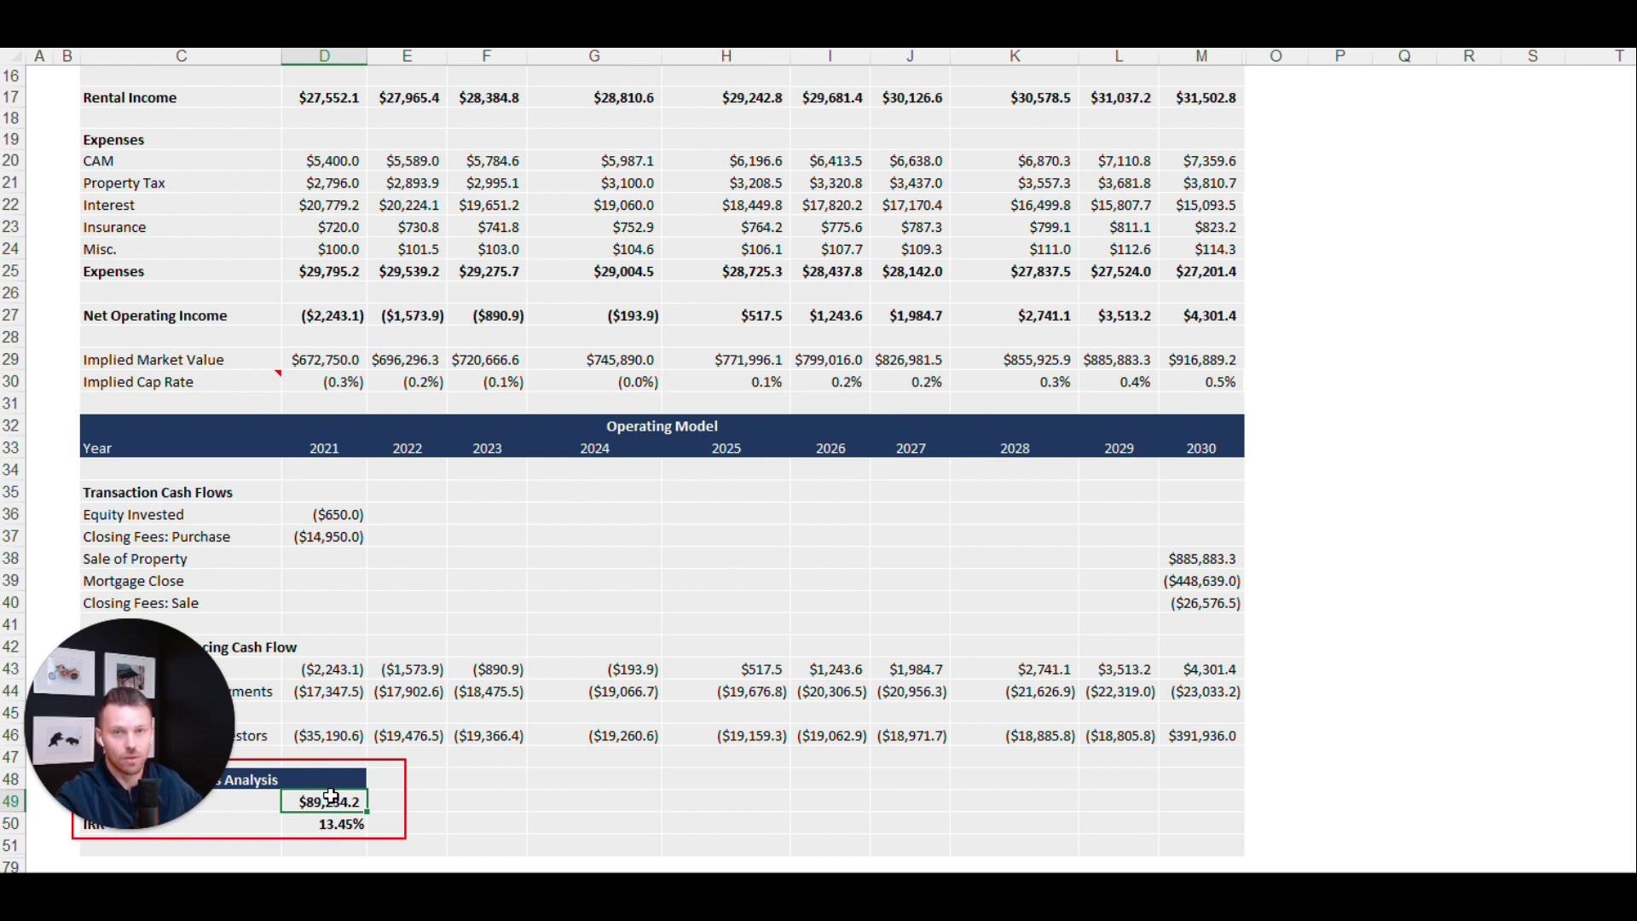
scroll(526, 690, "up", 5)
Change Equity in D6 to 20% and check the recalculated 9.26% IRR
left_click(340, 186)
type("20")
key("Return")
scroll(449, 501, "down", 6)
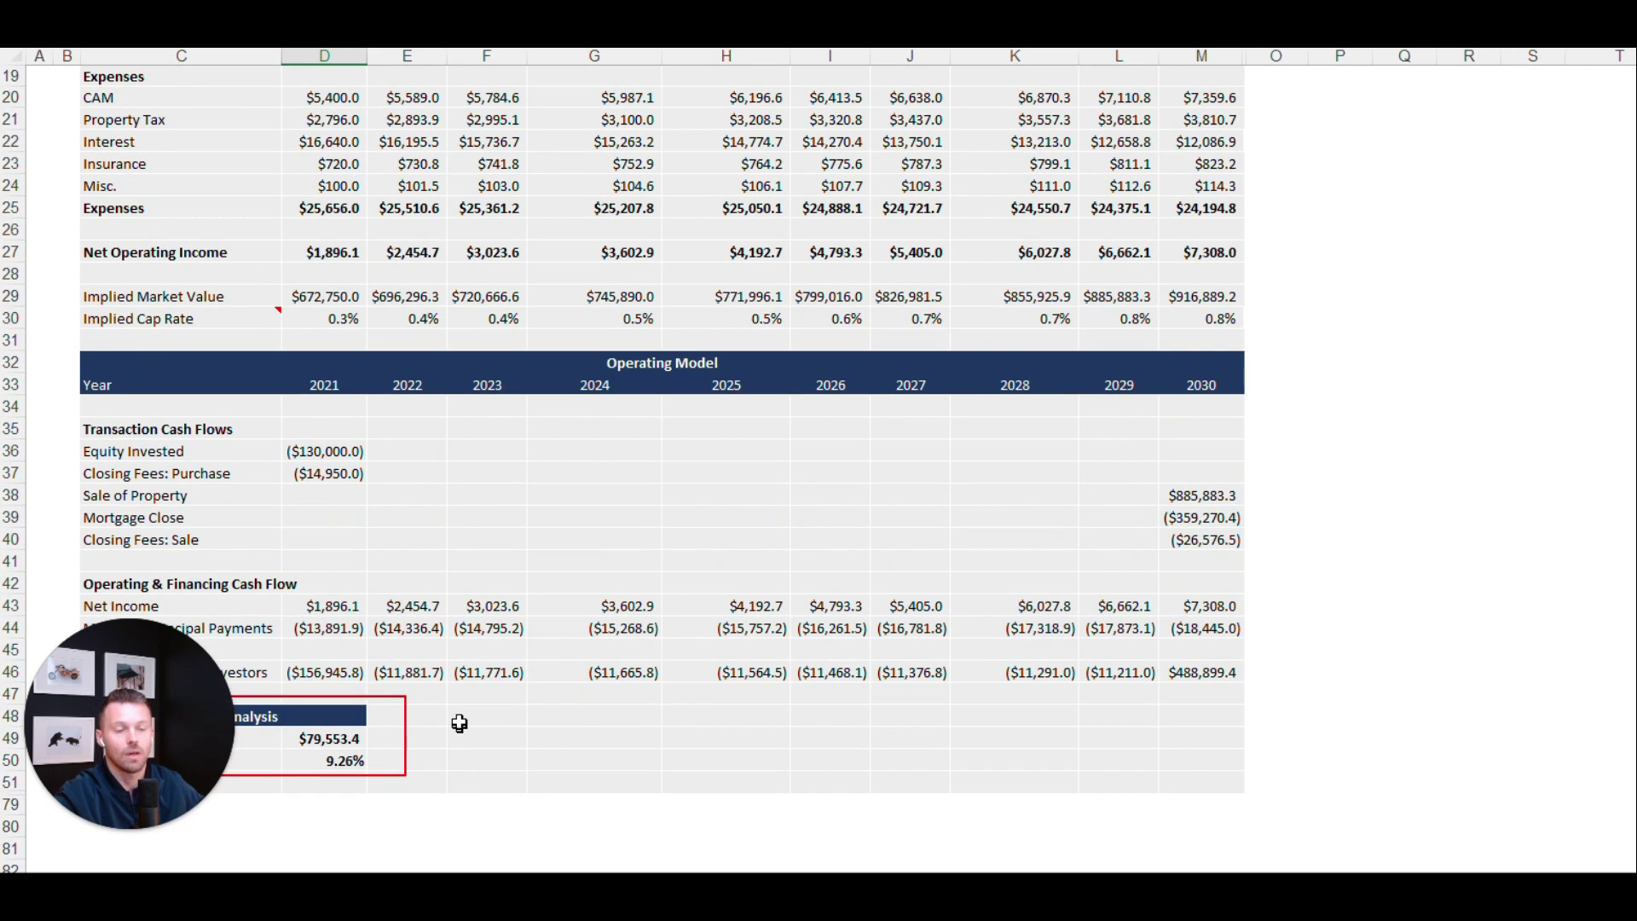
scroll(459, 723, "down", 3)
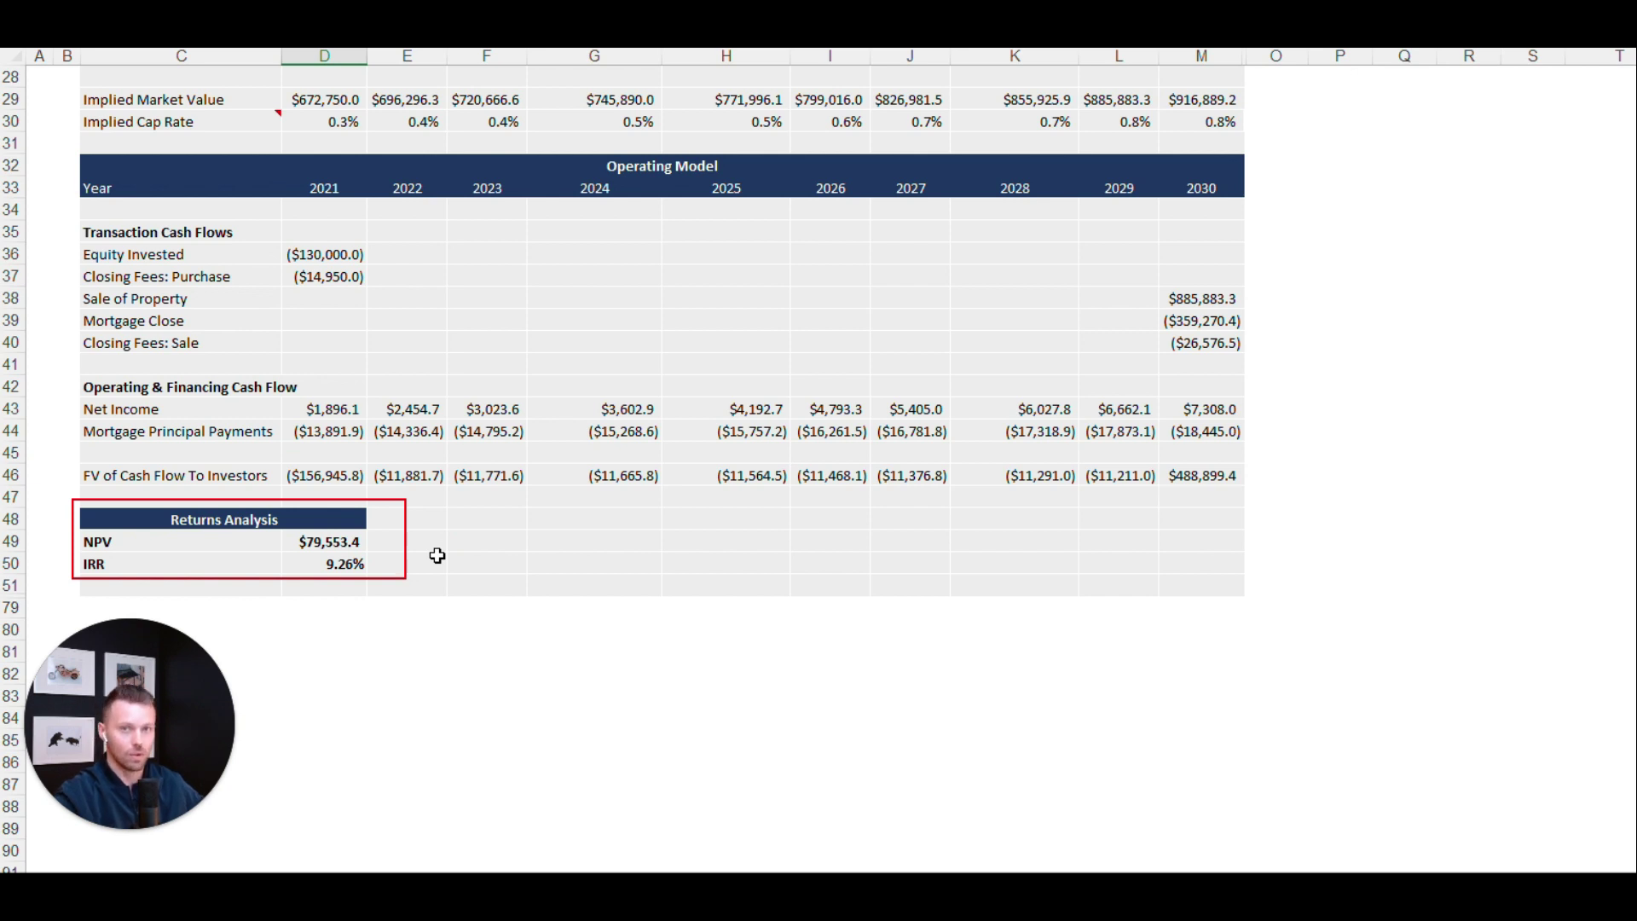
left_click(343, 563)
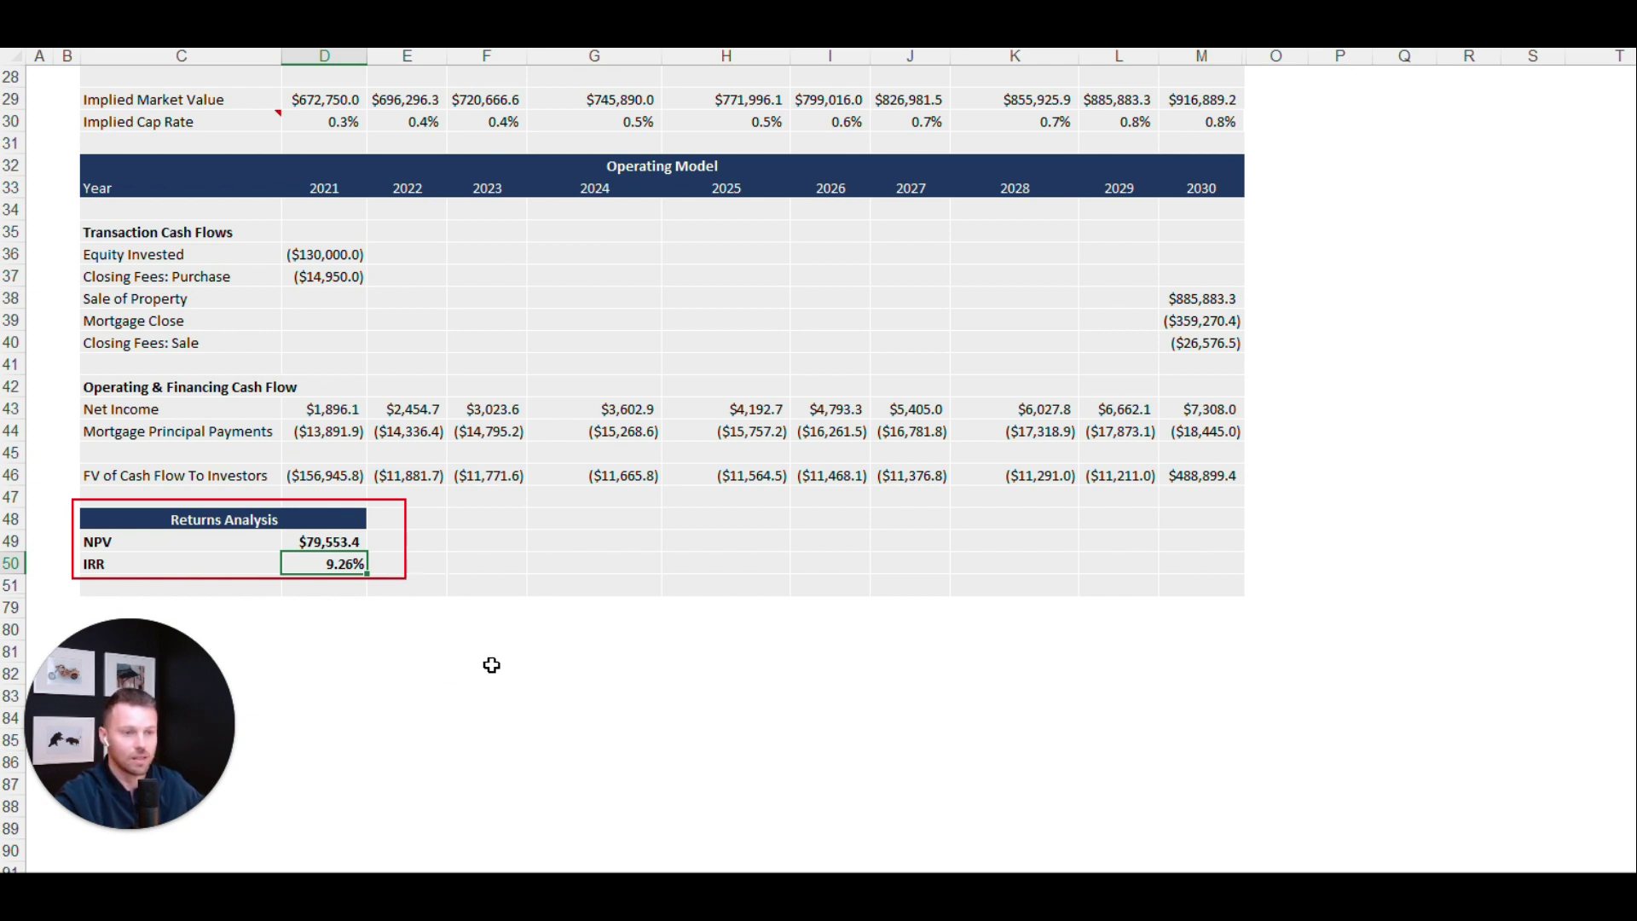
Reset Equity to 0.1% and confirm the NPV is back at $89,234.2
scroll(508, 715, "up", 5)
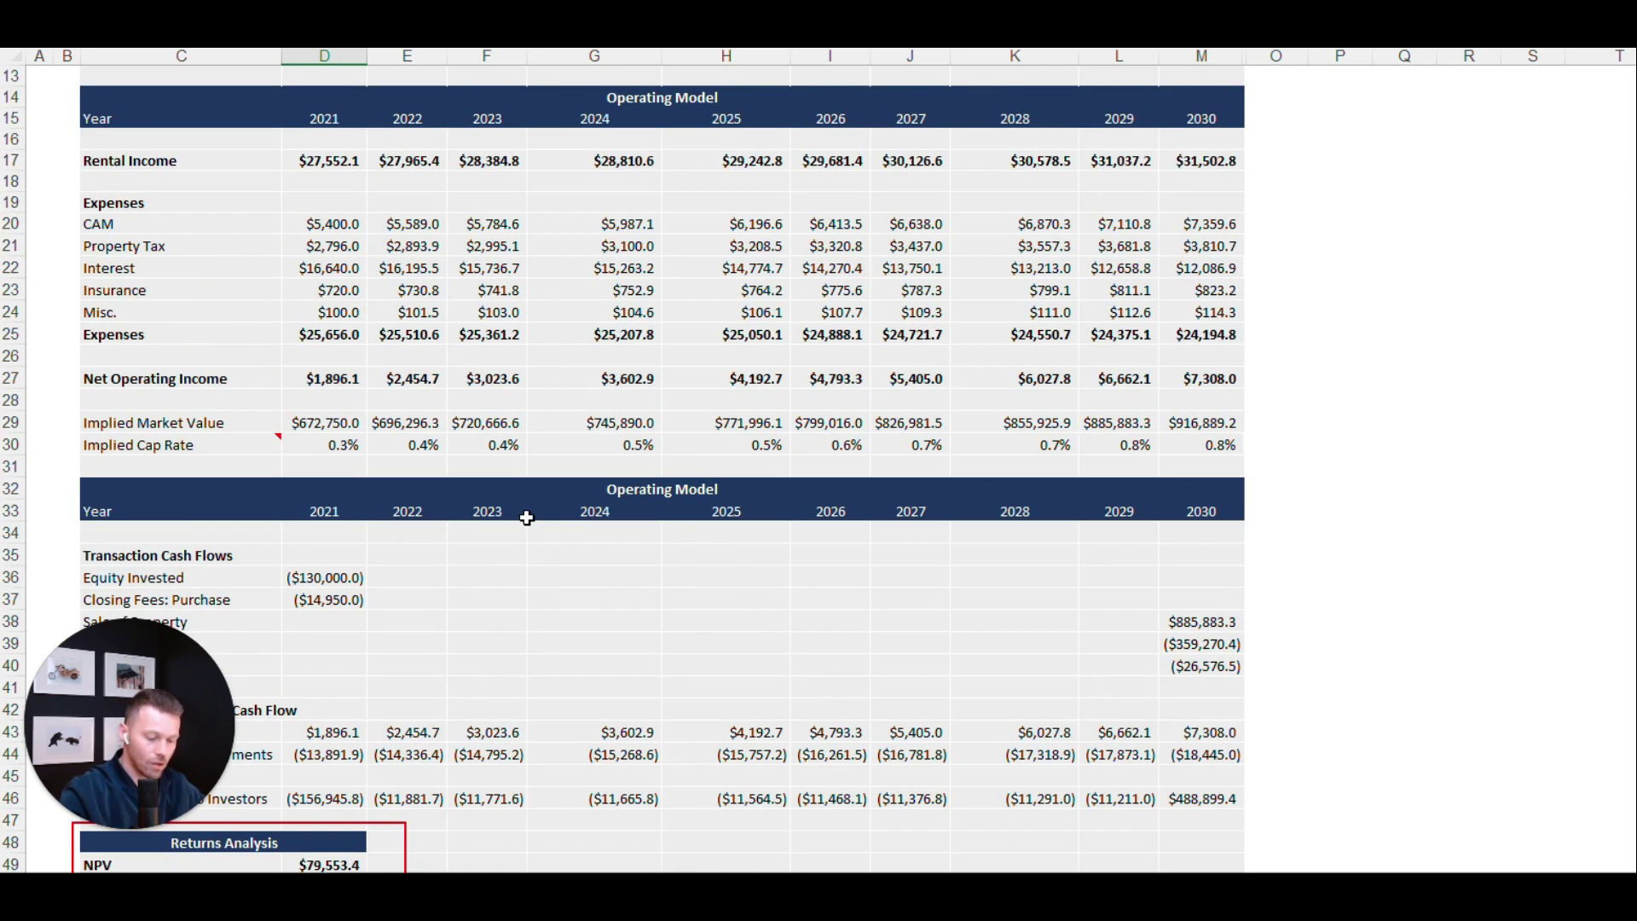
type("0.1")
key("ctrl+Return")
scroll(465, 431, "up", 2)
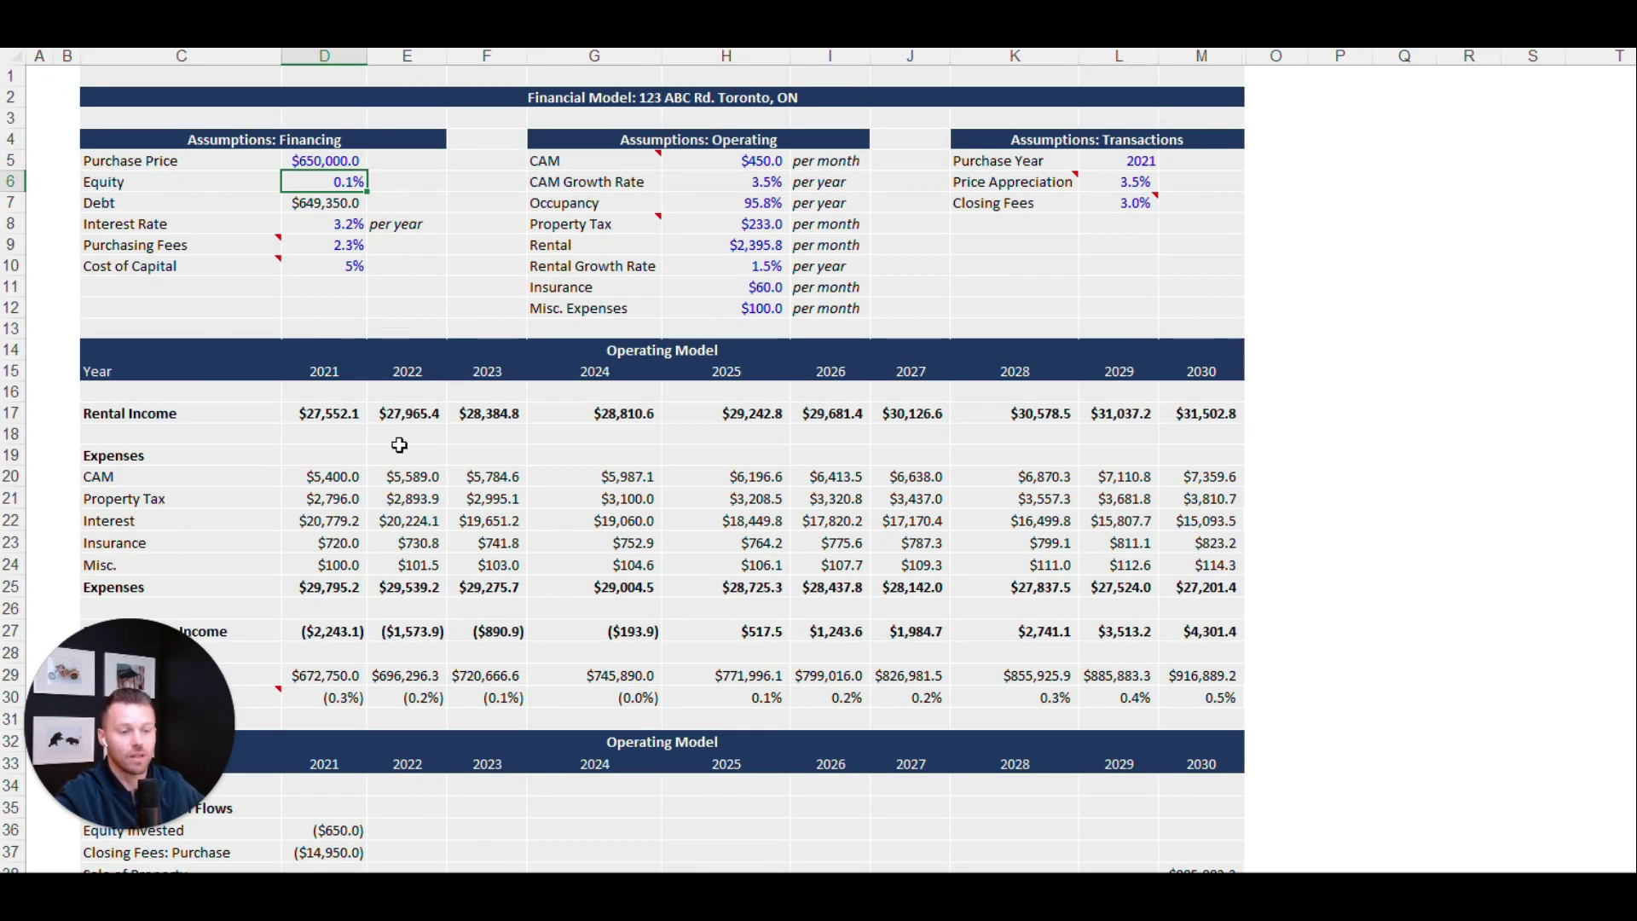
scroll(408, 593, "down", 5)
left_click(331, 808)
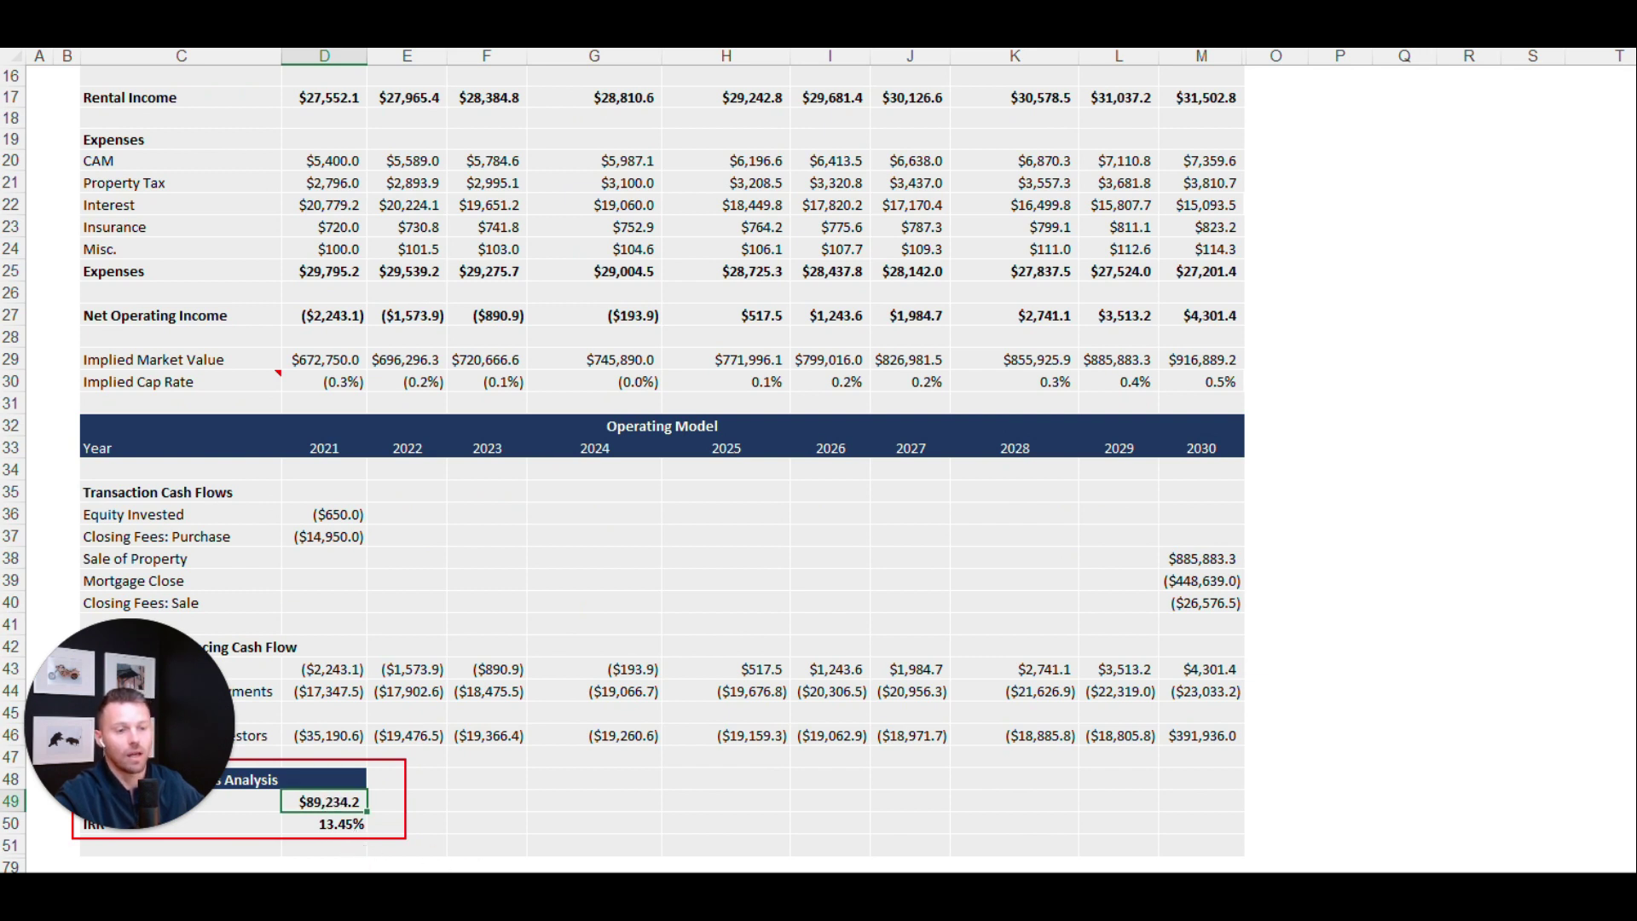
scroll(663, 468, "up", 2)
scroll(663, 469, "down", 2)
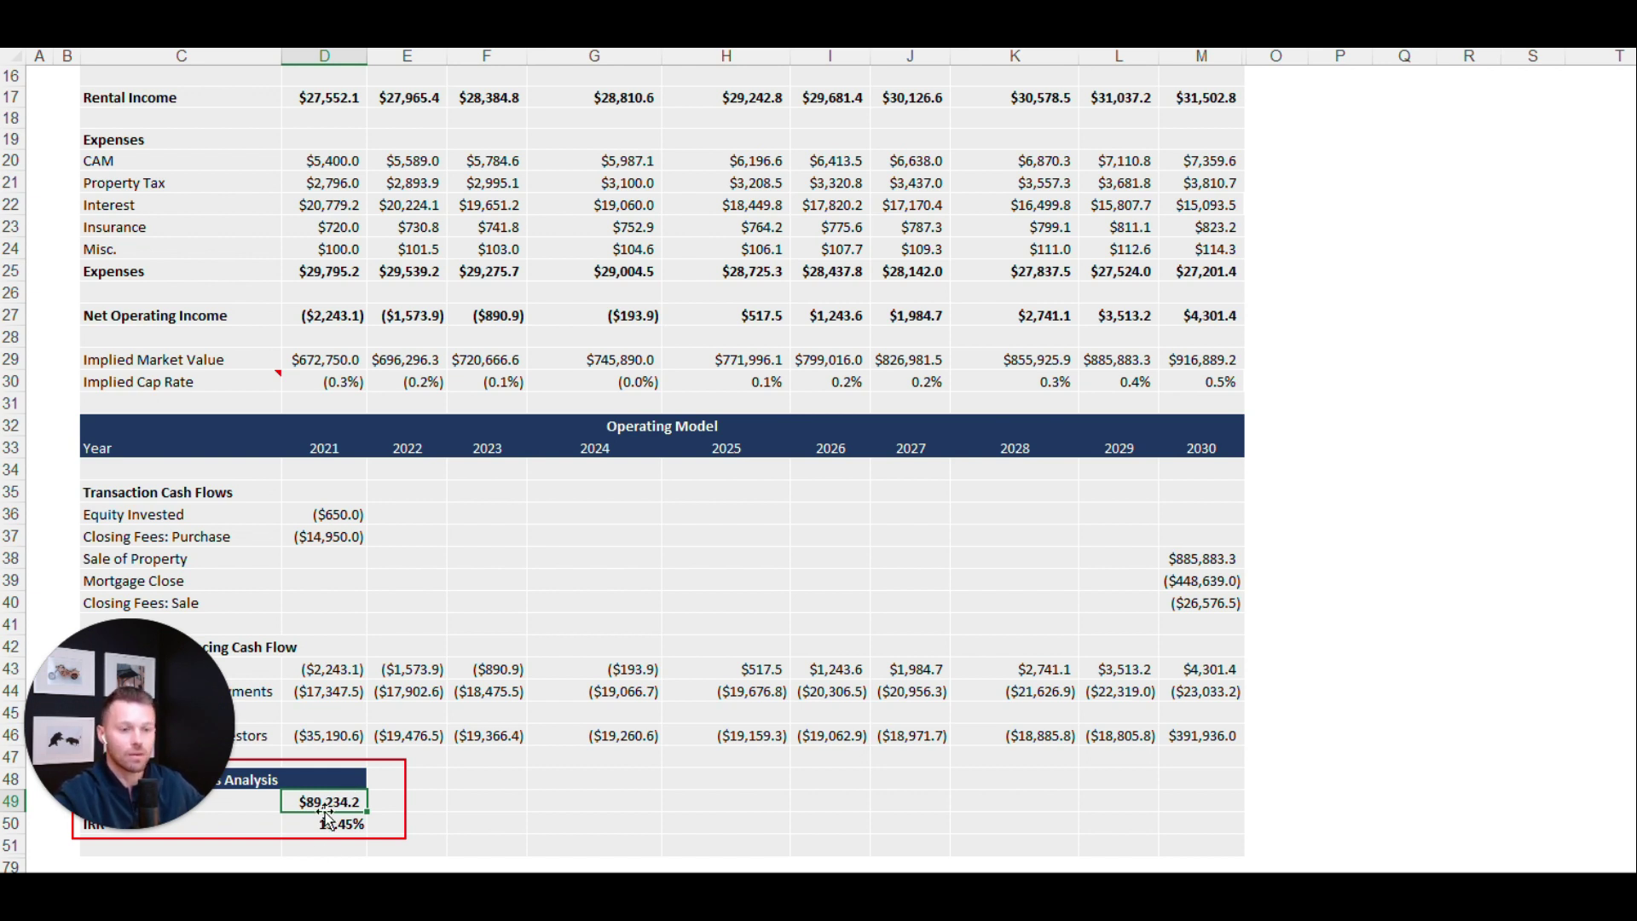
Scroll to the top and select the 3.5% Price Appreciation cell L6
scroll(529, 749, "up", 5)
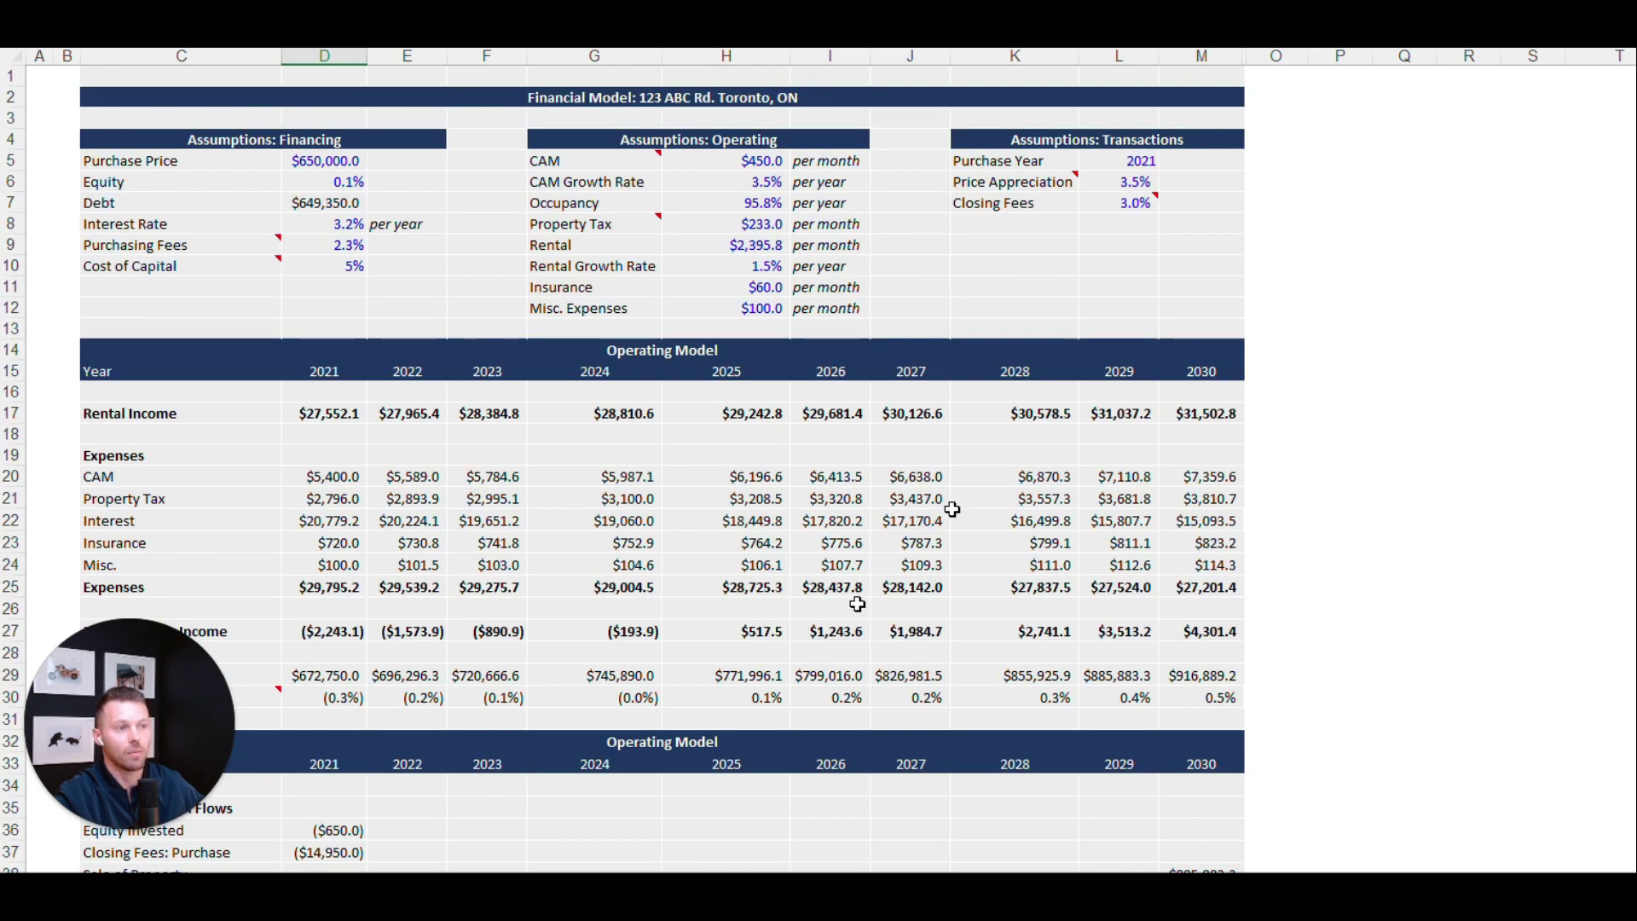
left_click(1130, 182)
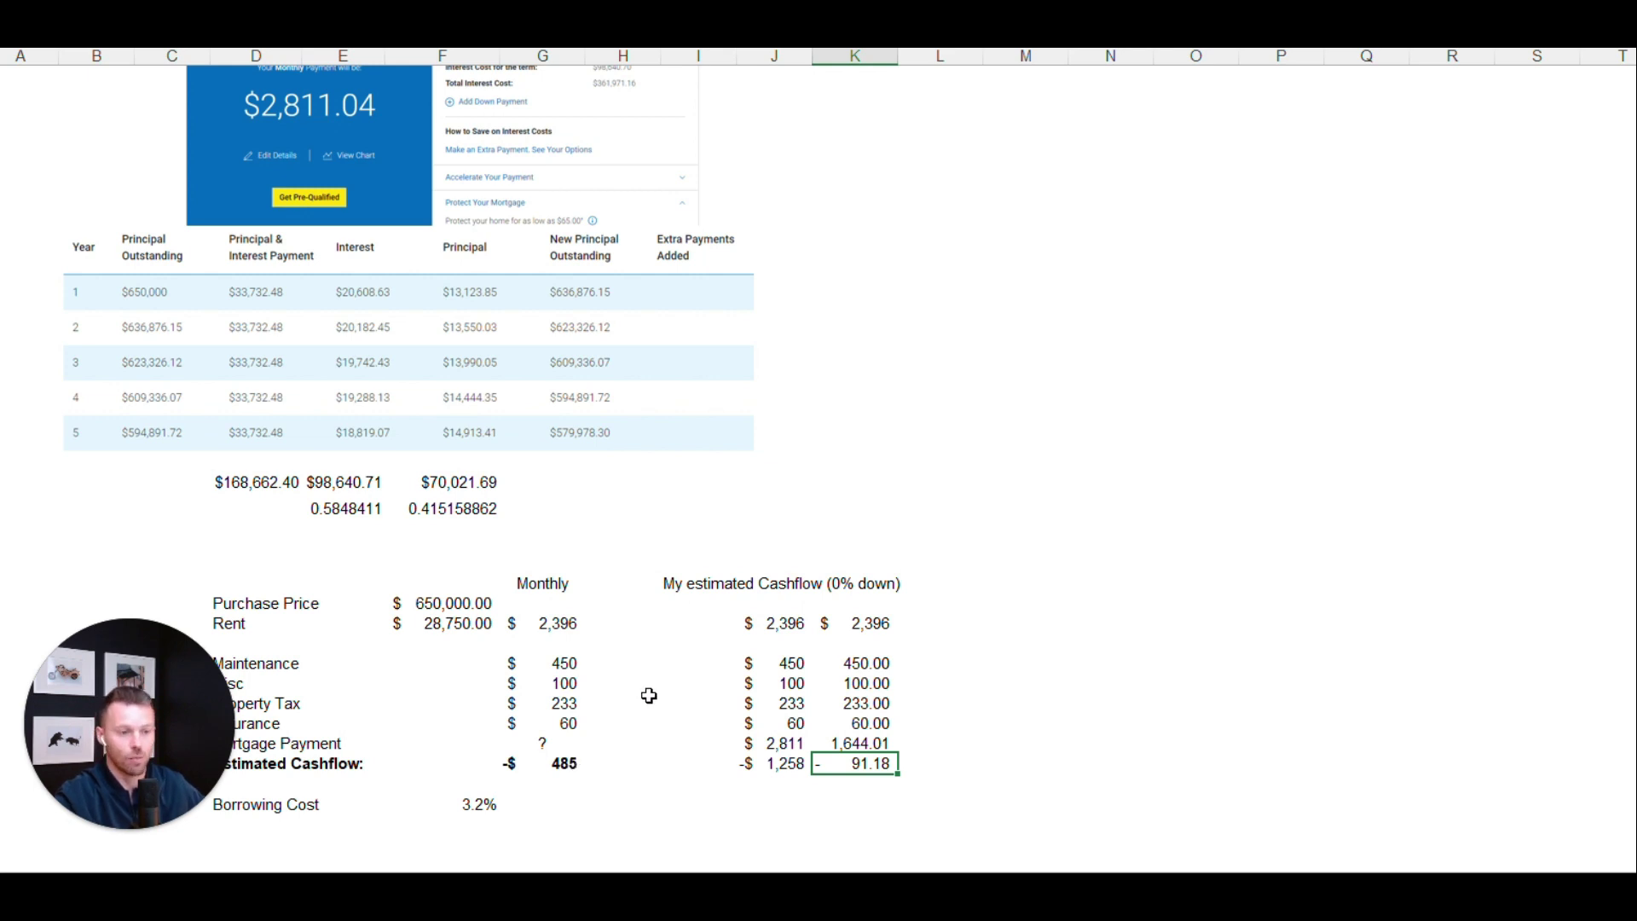
Review the Debt amount, 3.2% Interest Rate and $450 monthly CAM cost in the model
scroll(638, 601, "down", 1)
scroll(637, 601, "down", 2)
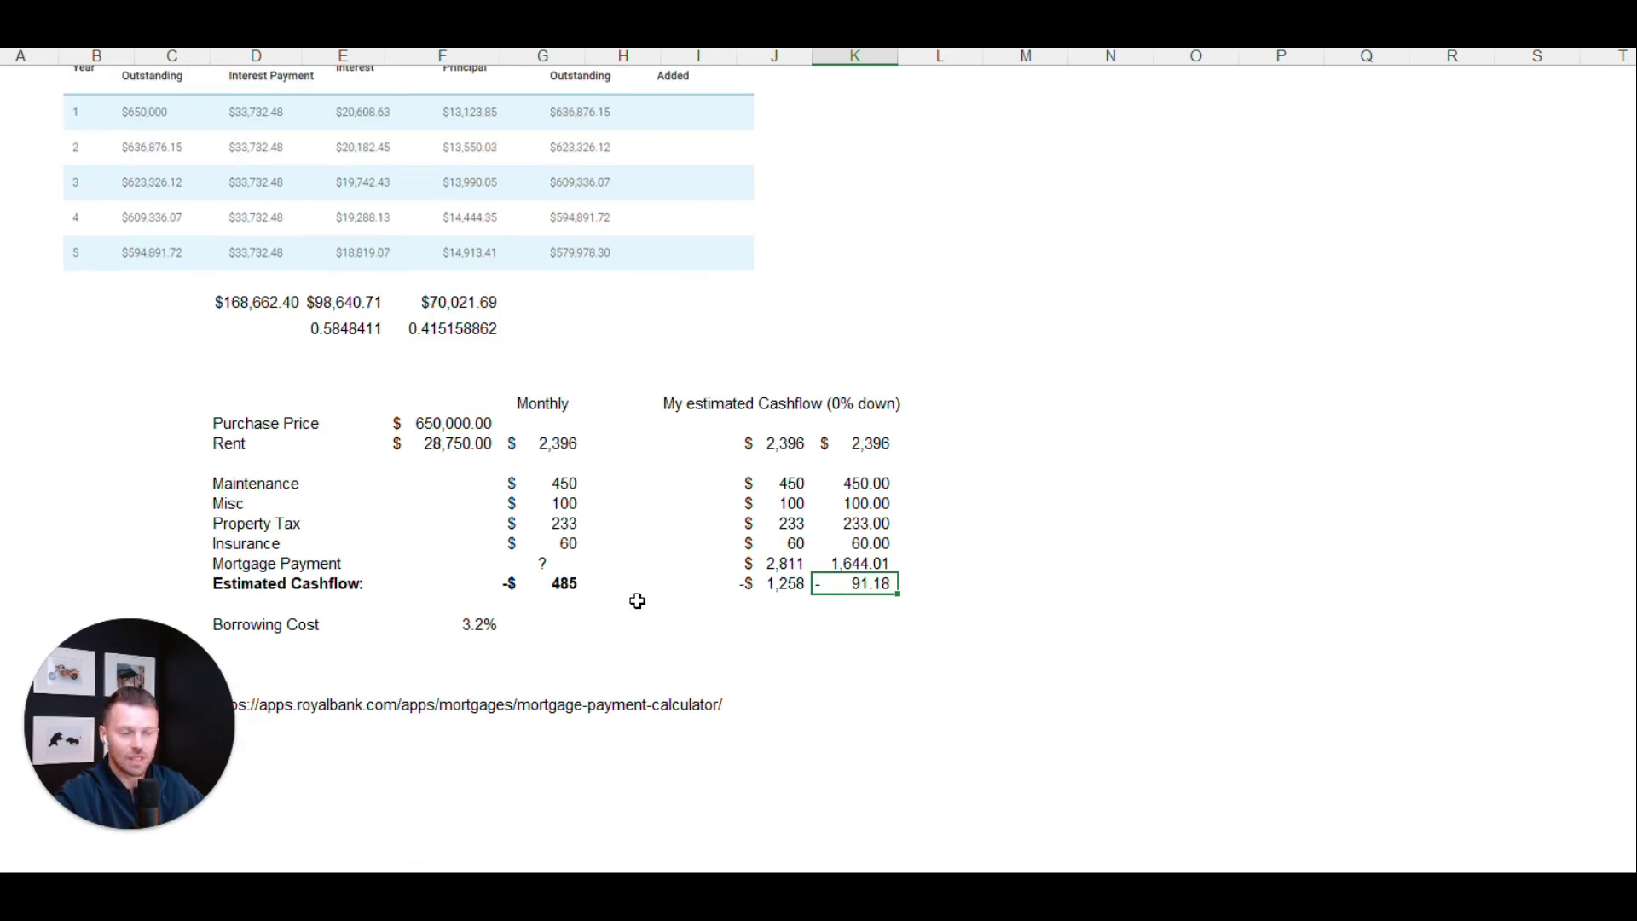
scroll(638, 601, "up", 1)
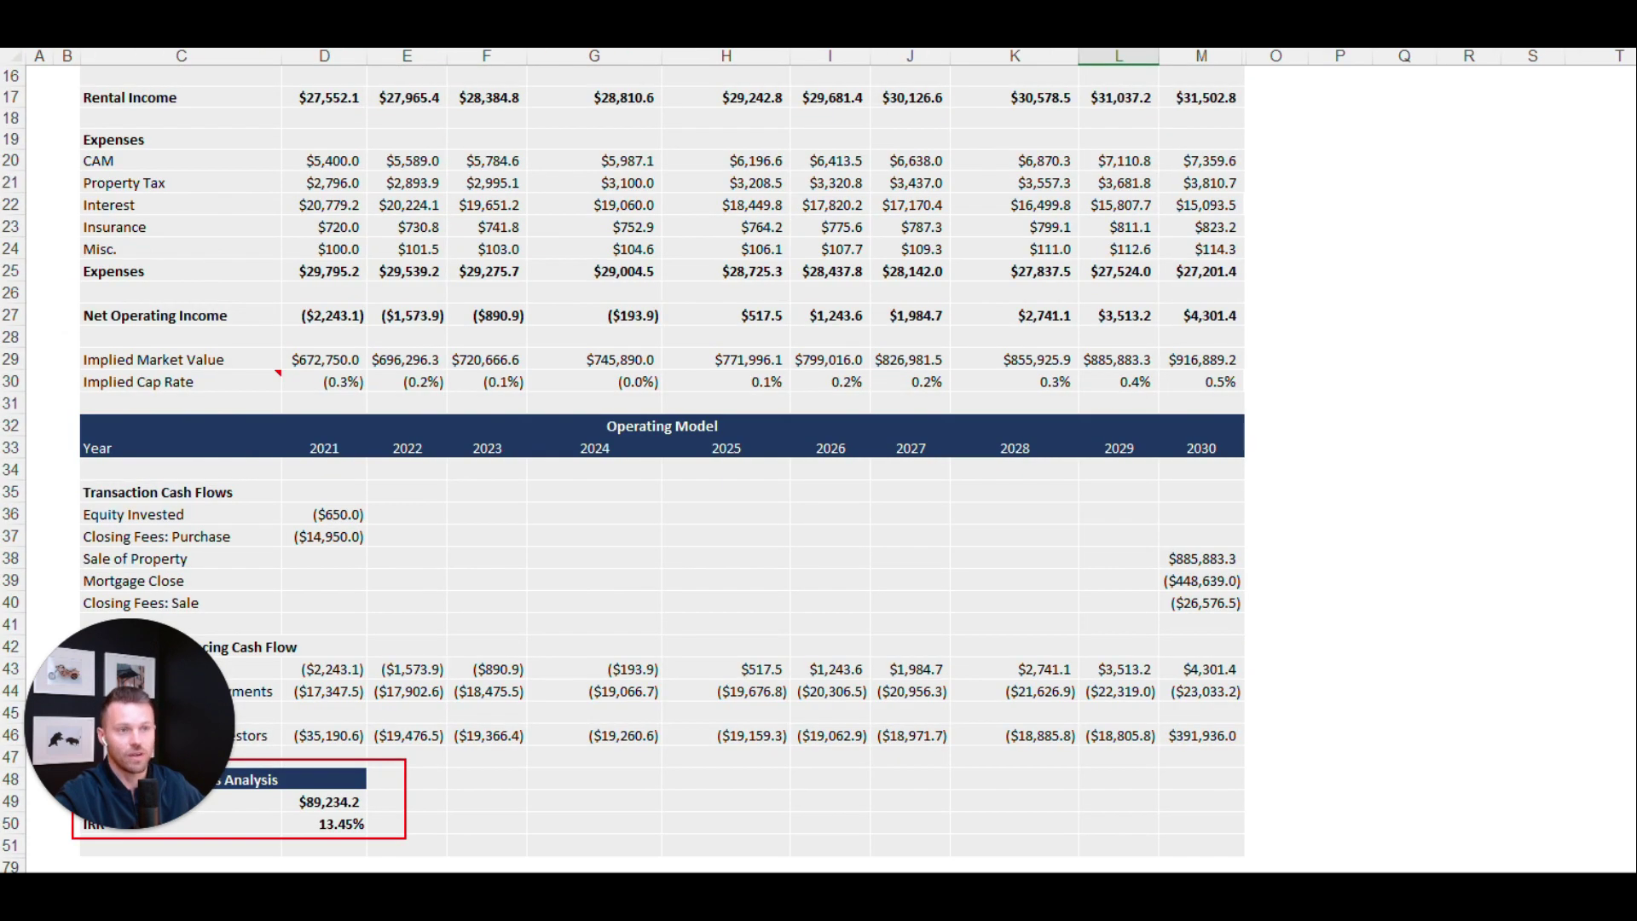
scroll(499, 665, "up", 5)
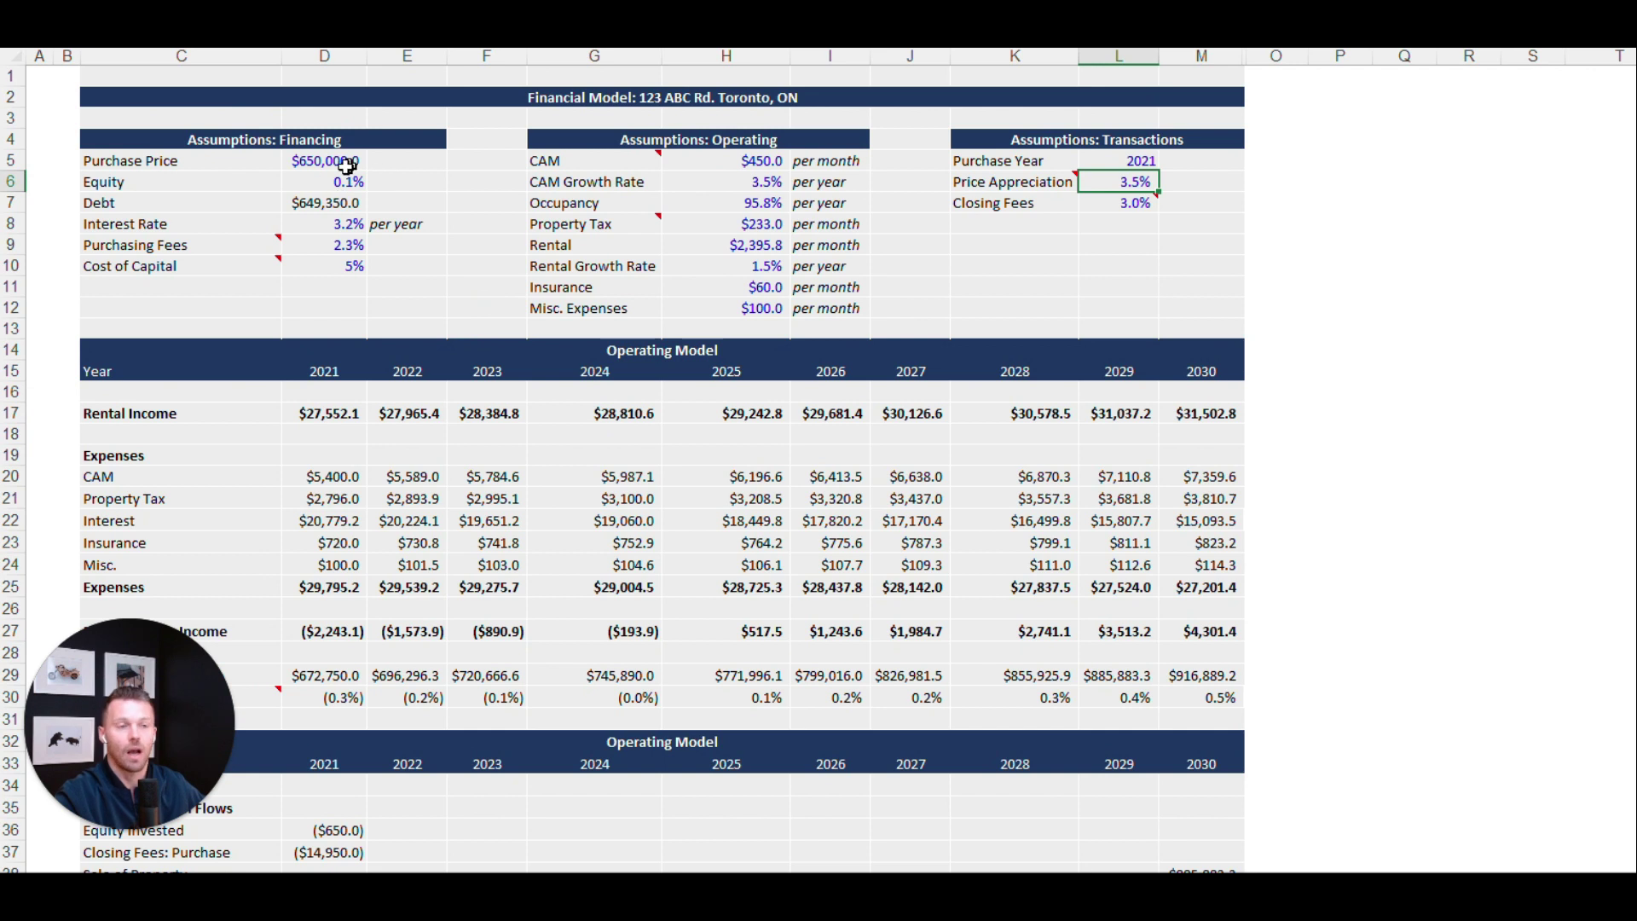
left_click(341, 201)
left_click(345, 222)
left_click(759, 159)
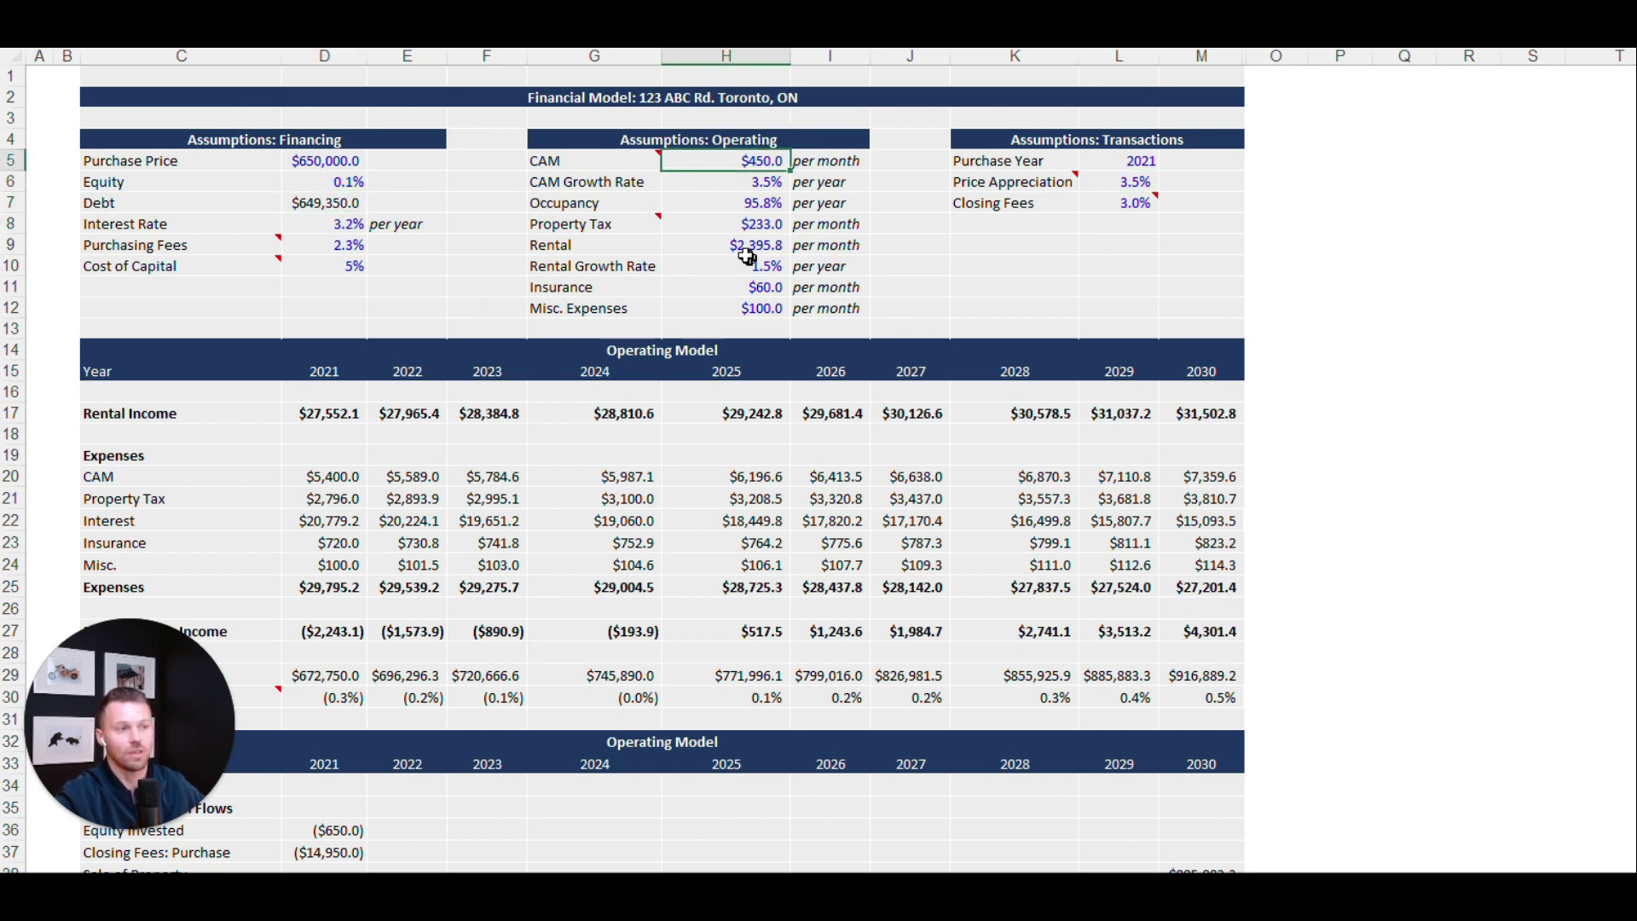
Select the 13.45% IRR result in D50, then scroll back up to row 1
scroll(580, 512, "down", 8)
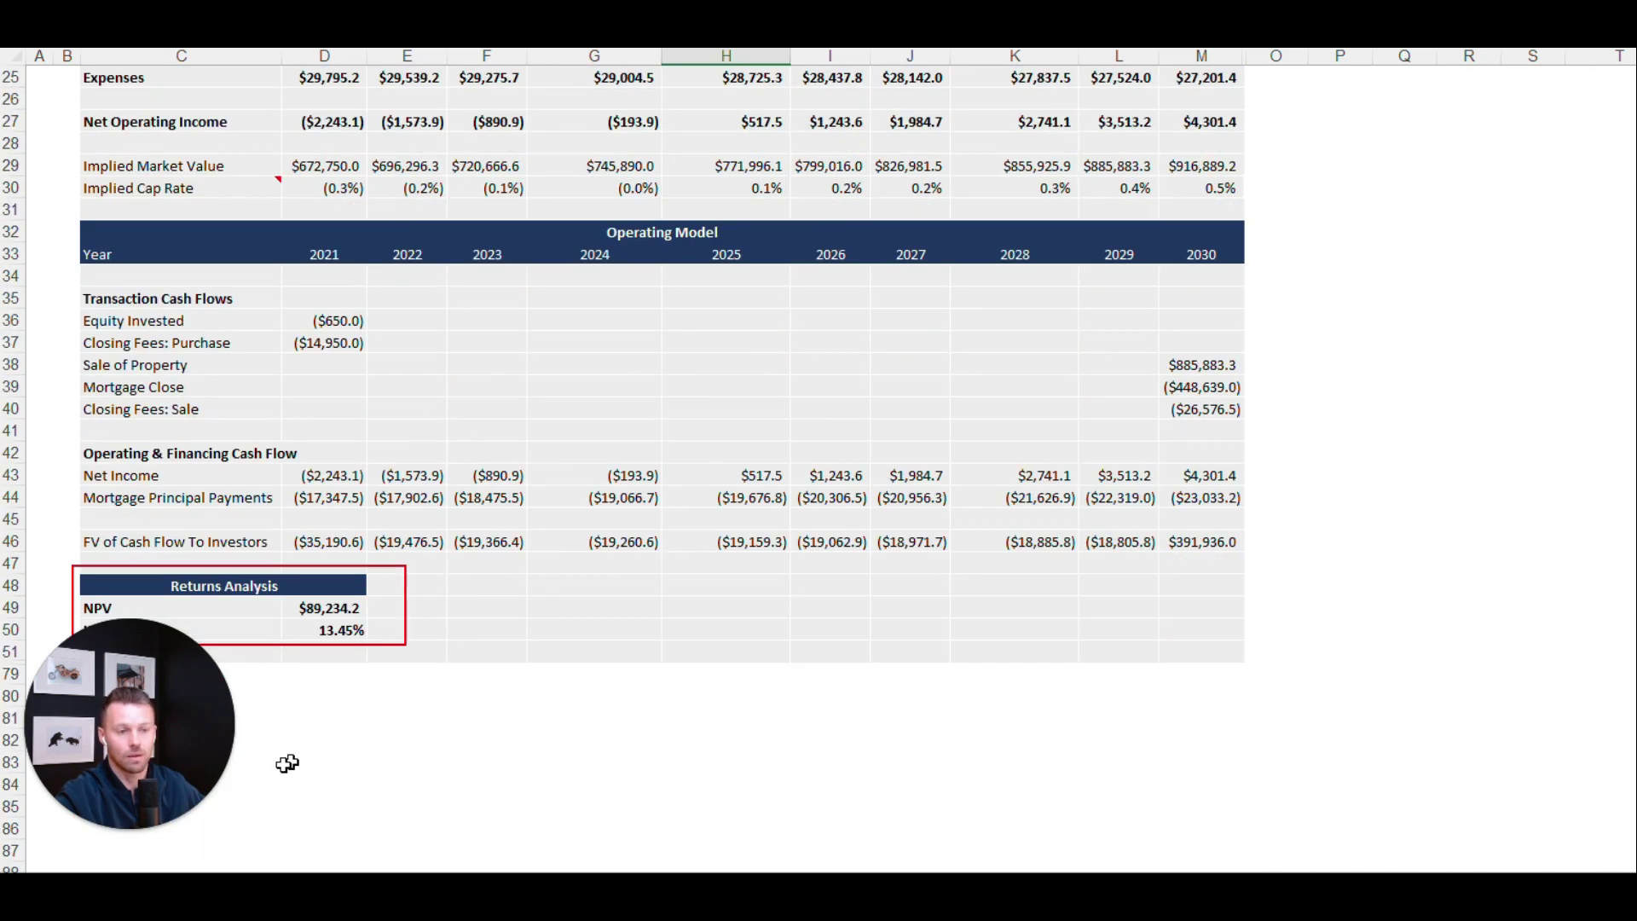
left_click(337, 632)
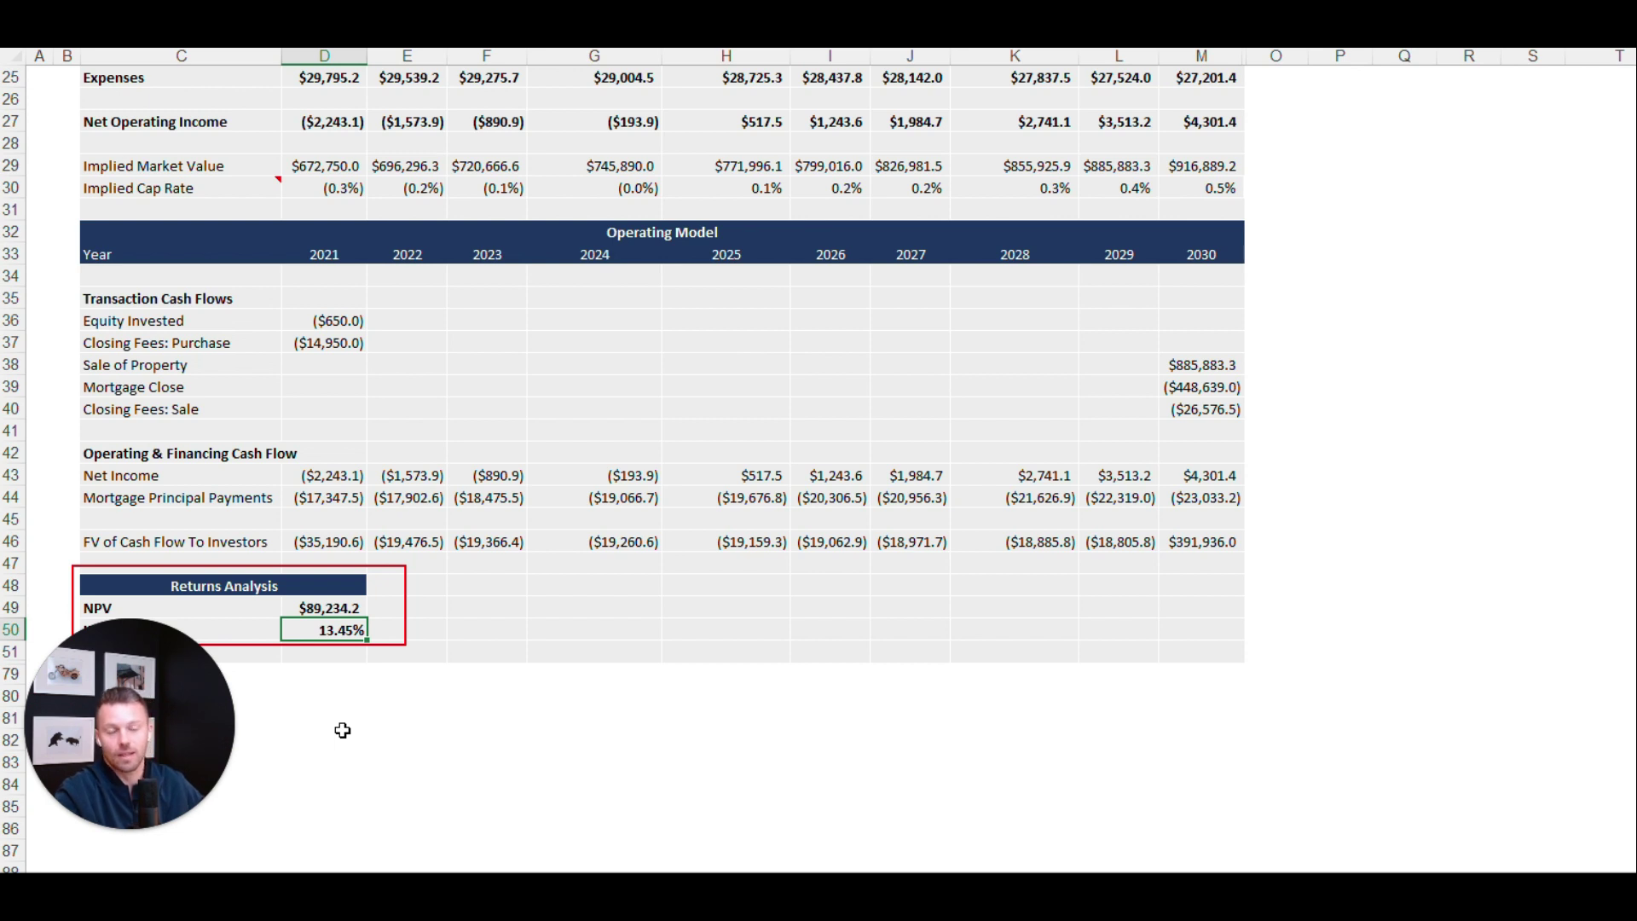
scroll(1505, 520, "up", 8)
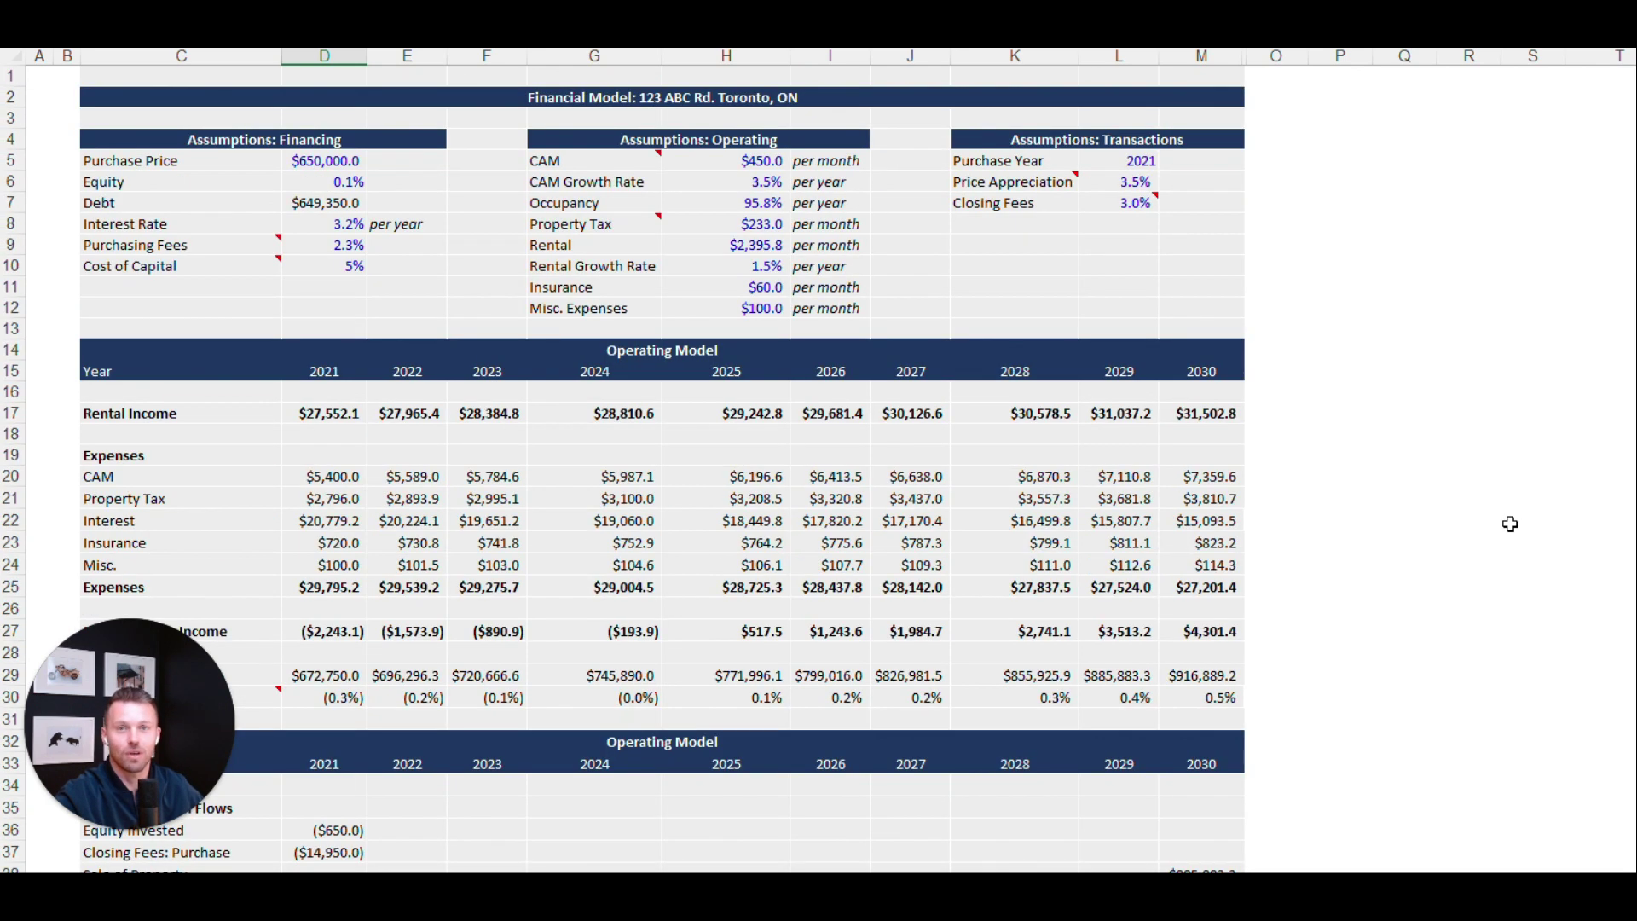